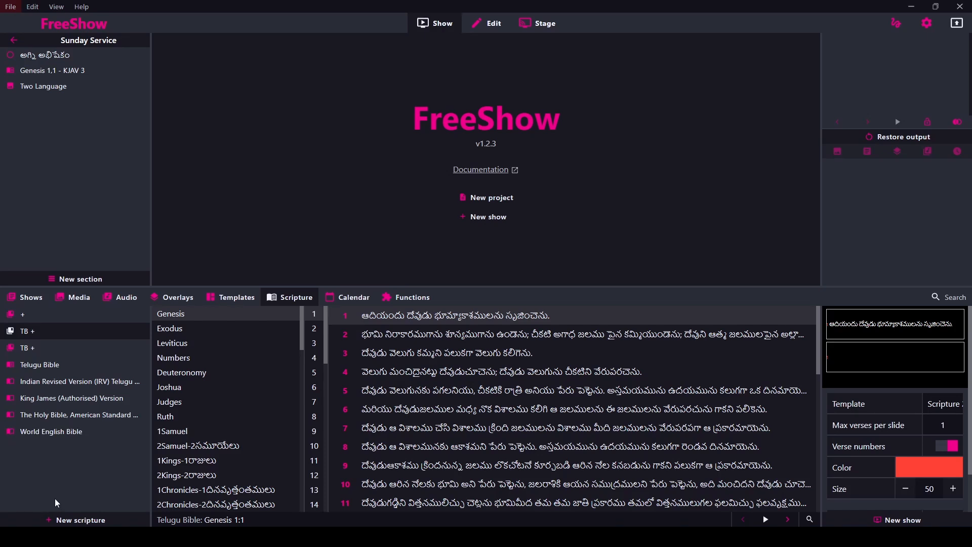
# Step: Browse the API.Bible translations offered for scripture import through to the end of the list, and close the import dialog
pyautogui.click(66, 522)
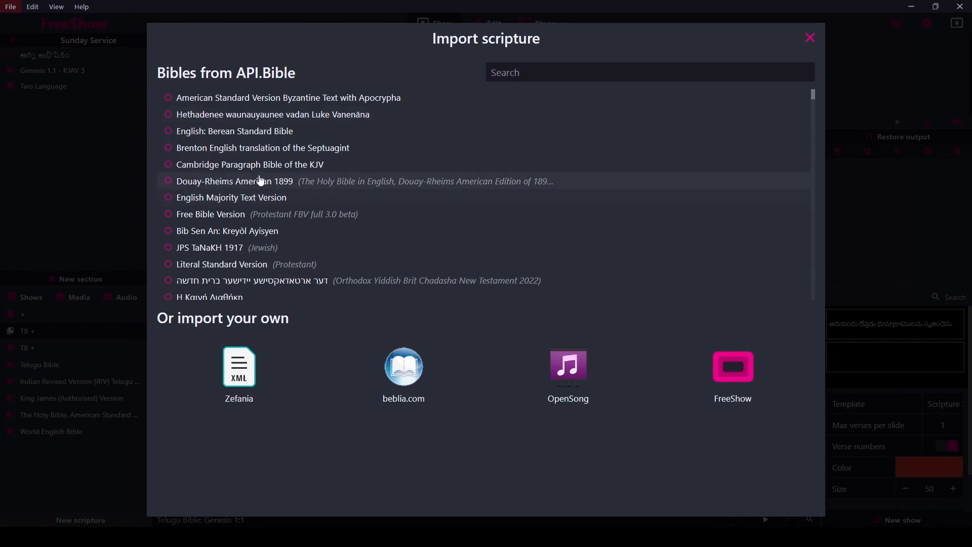
pyautogui.scroll(2, 260, 181)
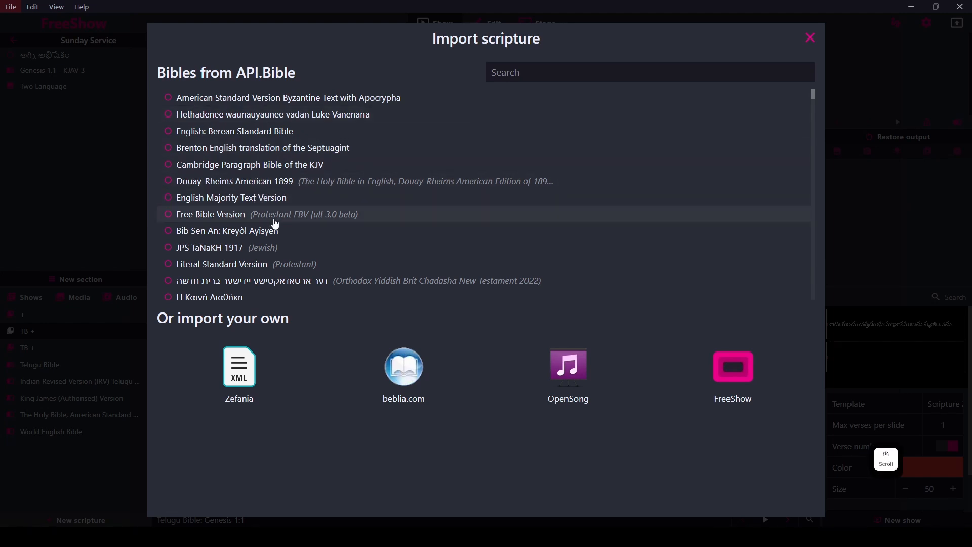
pyautogui.scroll(-10, 289, 208)
pyautogui.scroll(-5, 288, 207)
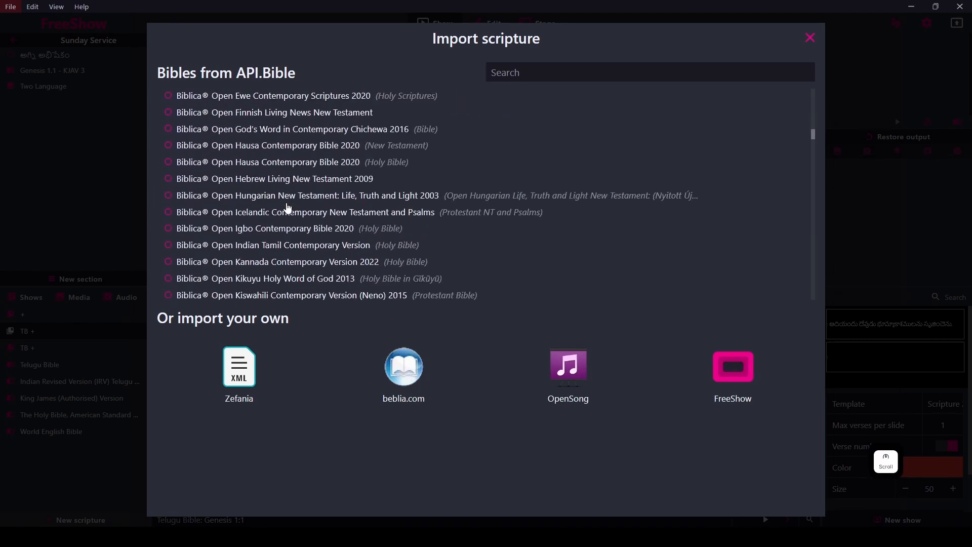
pyautogui.scroll(-15, 288, 207)
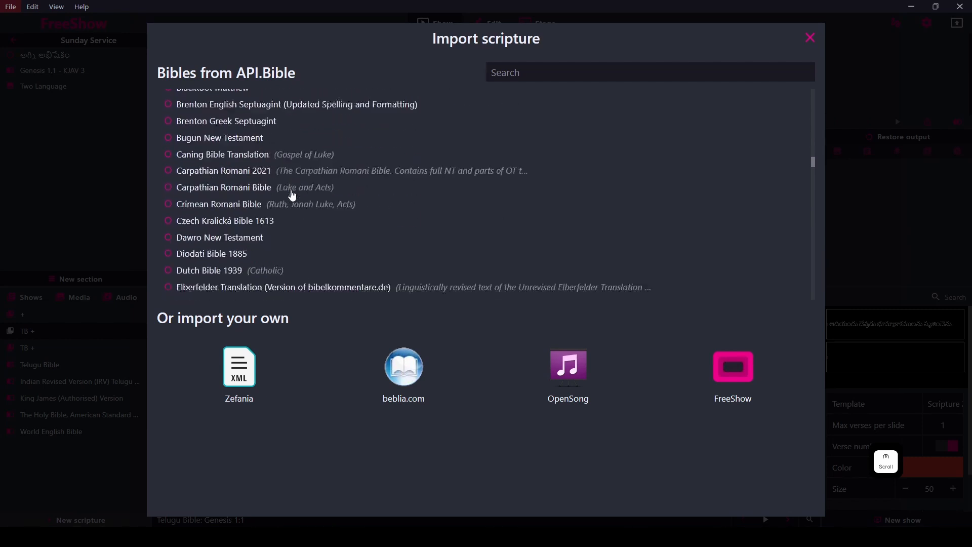
pyautogui.scroll(-3, 292, 195)
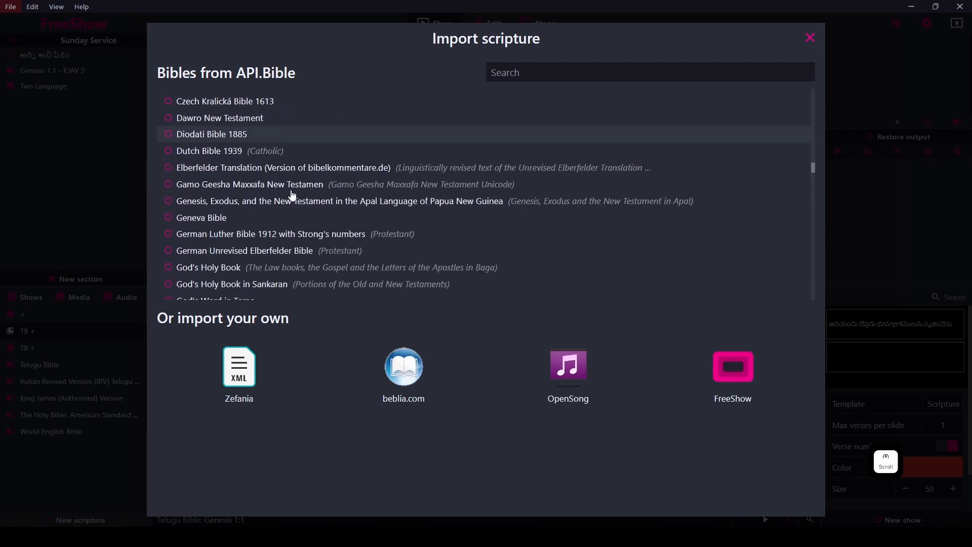
pyautogui.scroll(-10, 293, 196)
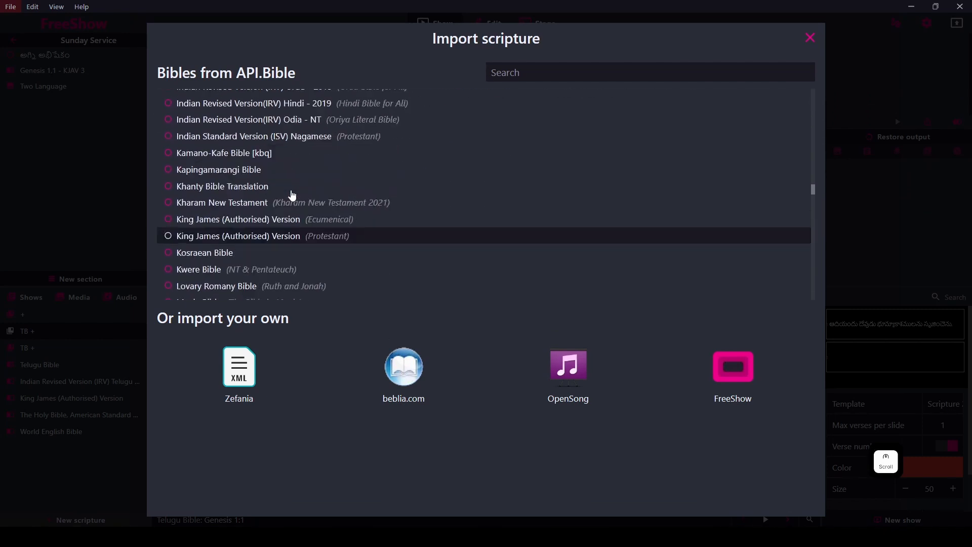
pyautogui.scroll(-15, 292, 195)
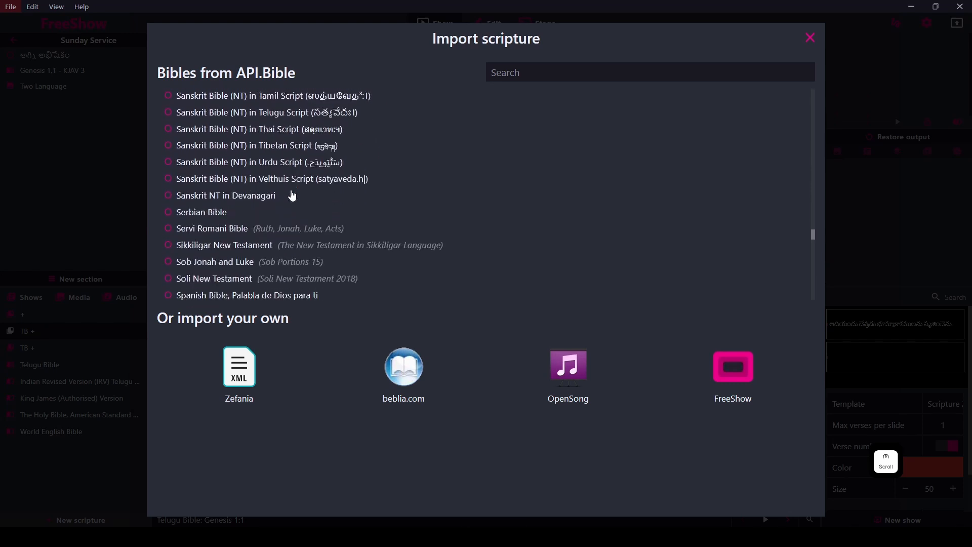
pyautogui.scroll(1, 293, 195)
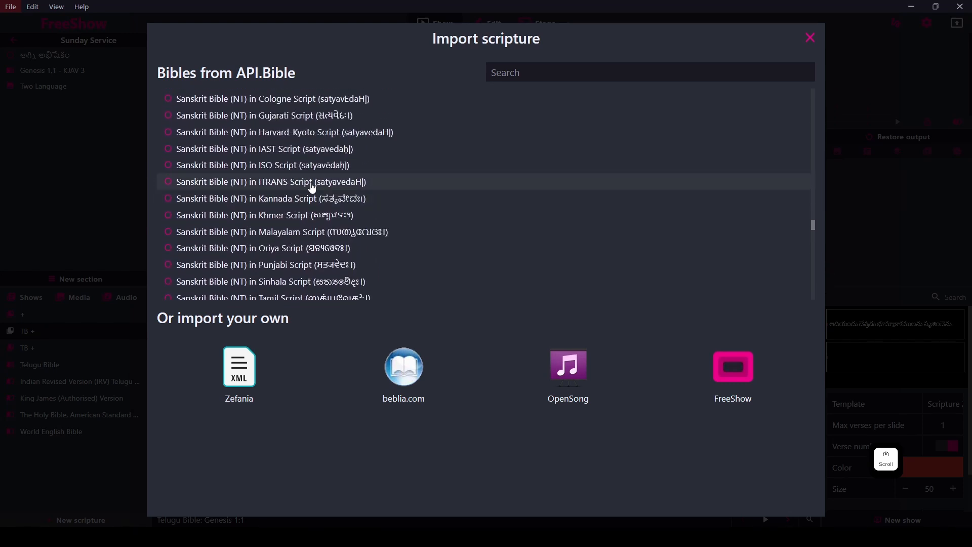
pyautogui.scroll(2, 299, 144)
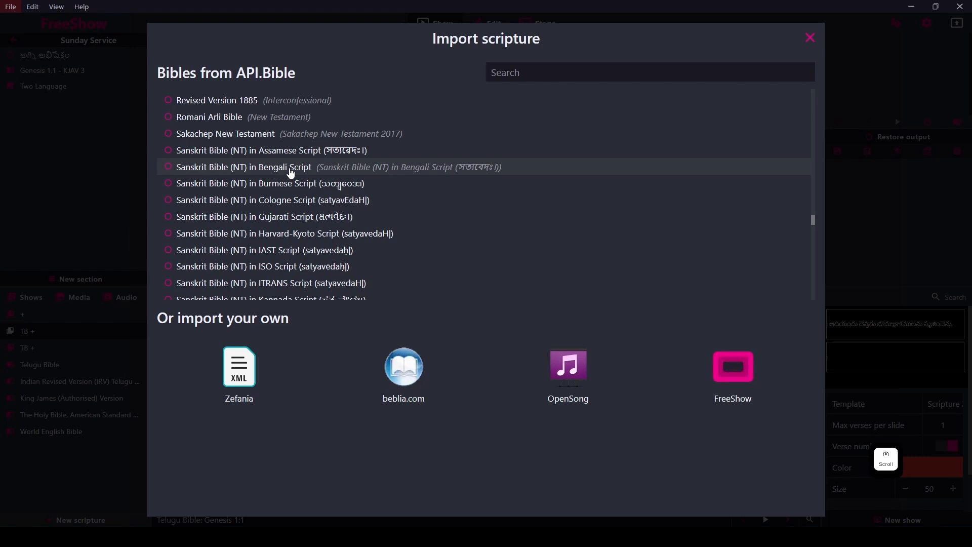
pyautogui.scroll(-4, 293, 183)
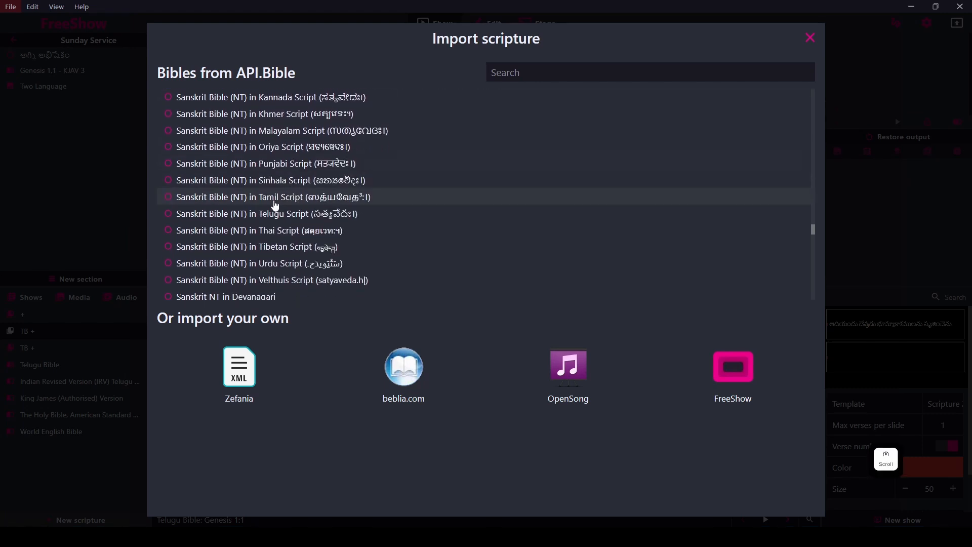
pyautogui.scroll(-3, 281, 232)
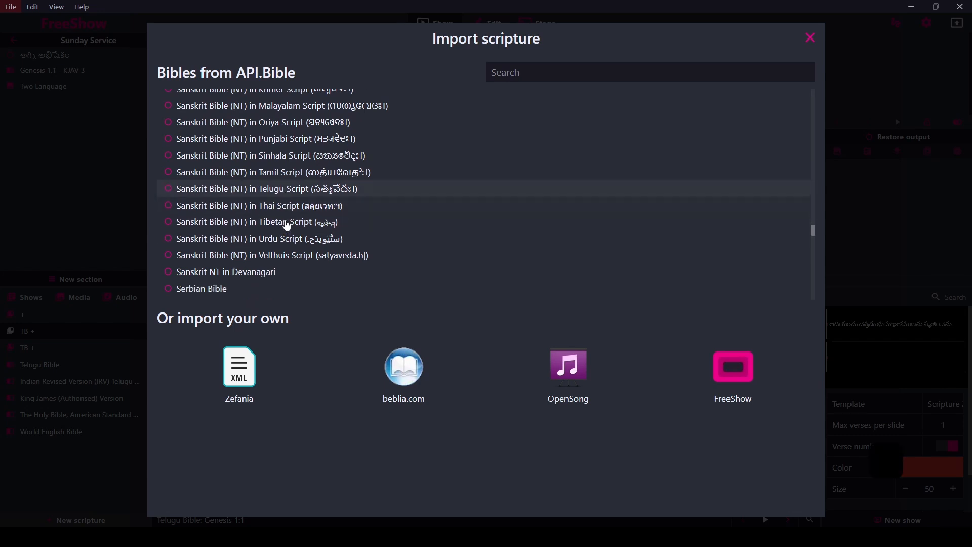
pyautogui.scroll(-3, 287, 231)
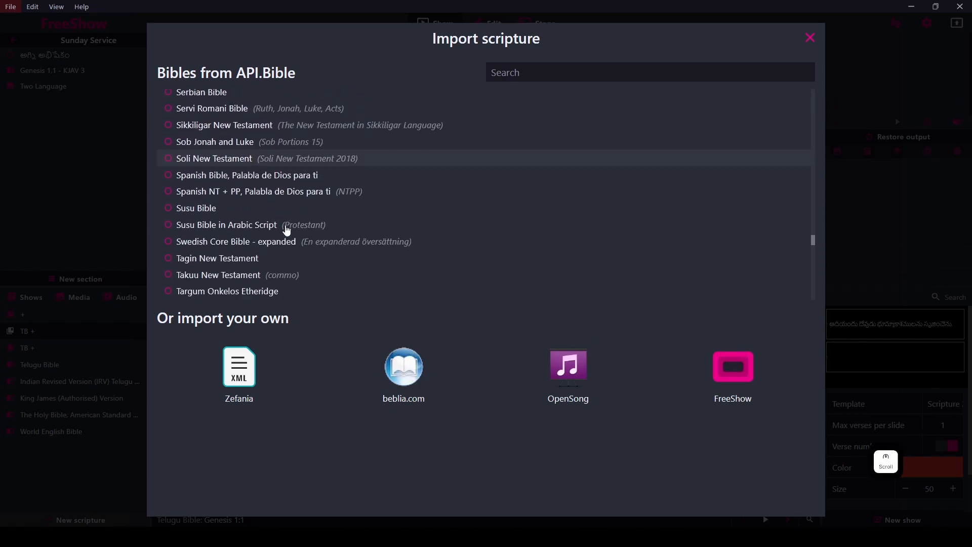
pyautogui.scroll(-3, 287, 230)
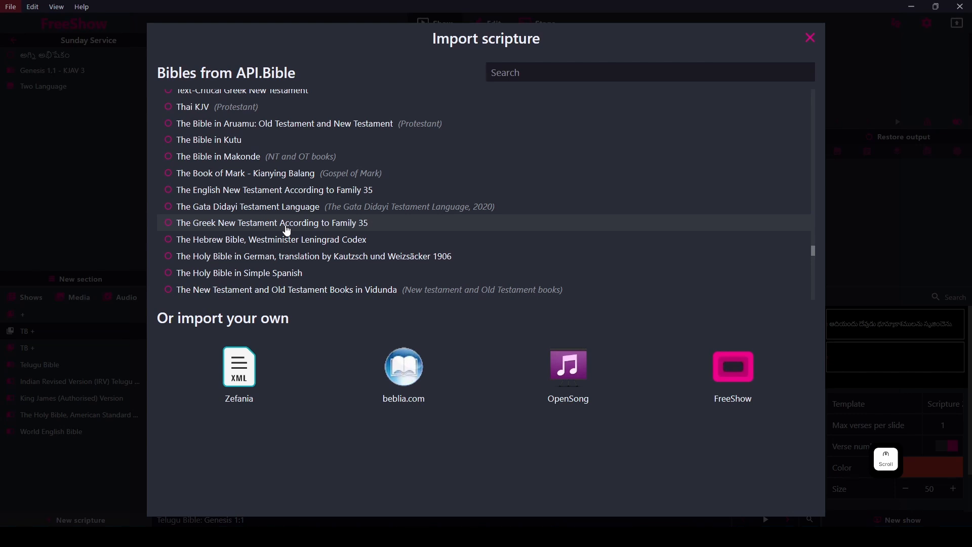
pyautogui.scroll(-5, 287, 231)
pyautogui.scroll(-5, 287, 230)
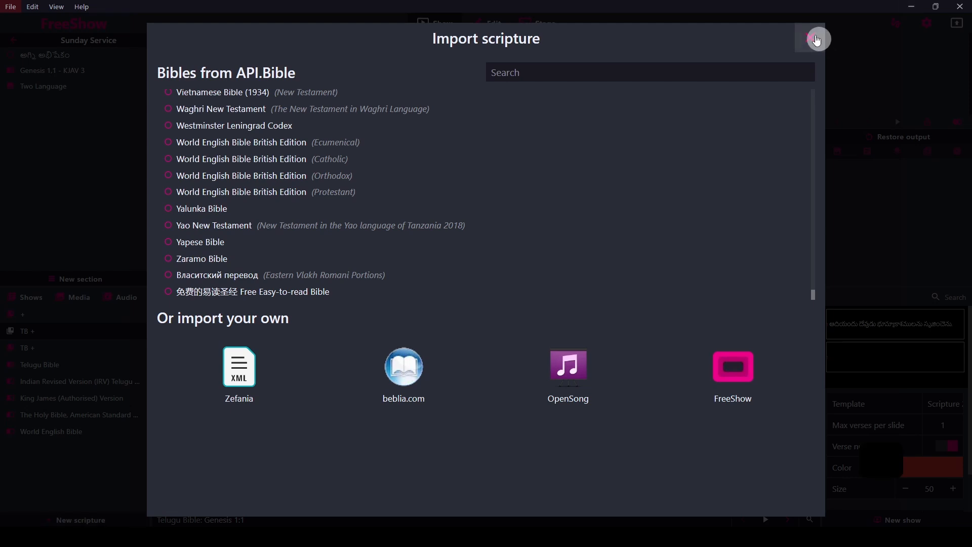
pyautogui.click(810, 37)
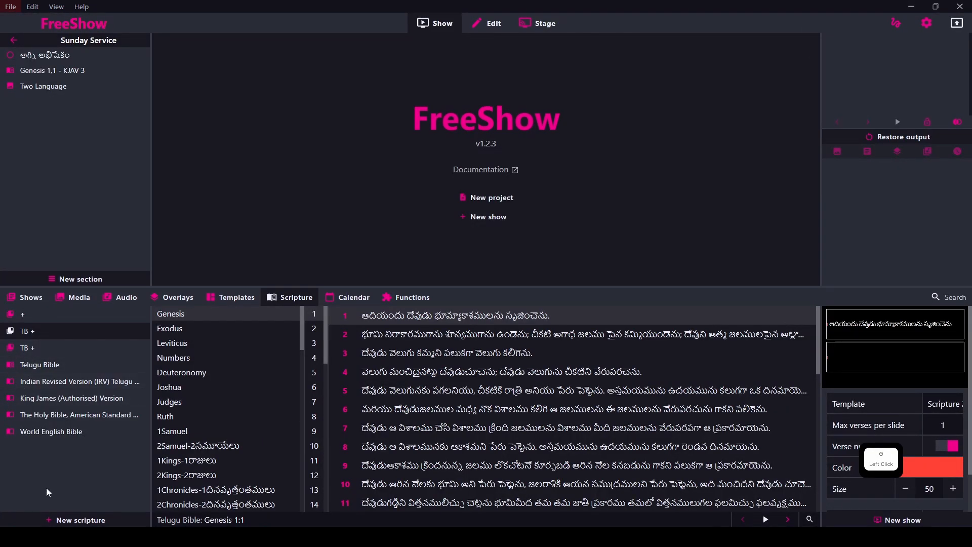
# Step: Open the Telugu Bible and look through its list of books from Genesis to Revelation
pyautogui.click(47, 364)
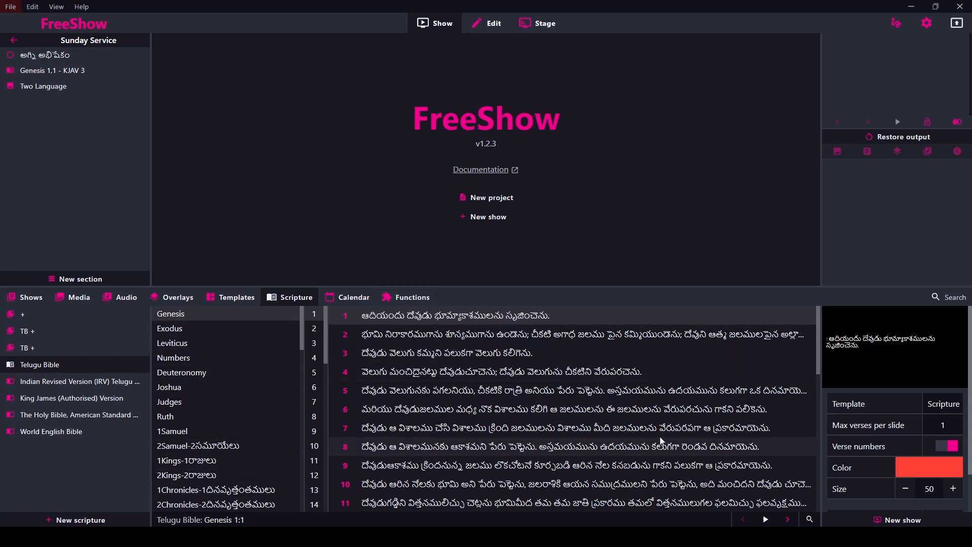
pyautogui.scroll(-15, 216, 471)
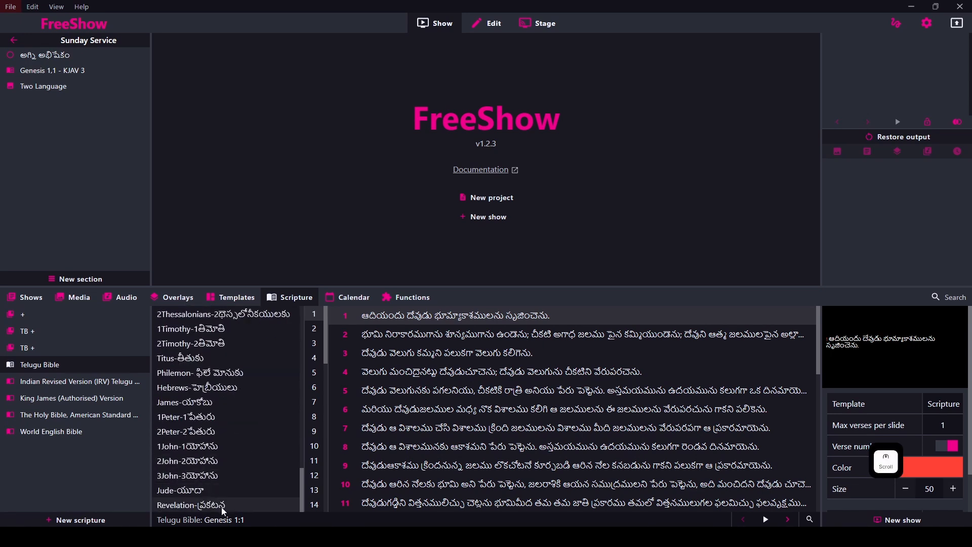
pyautogui.scroll(10, 223, 494)
pyautogui.scroll(5, 224, 487)
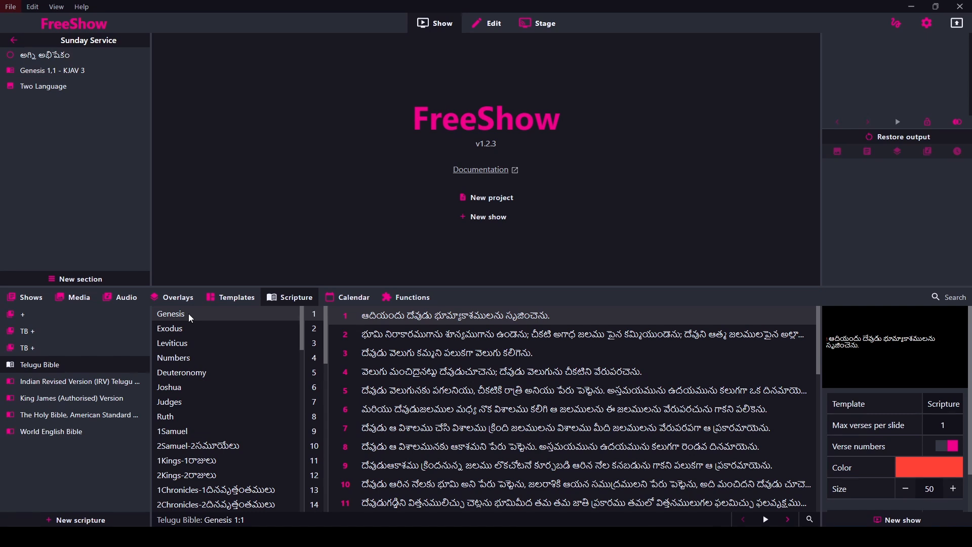
# Step: View Exodus and Leviticus in the Telugu Bible and look through the chapters of Leviticus
pyautogui.click(183, 329)
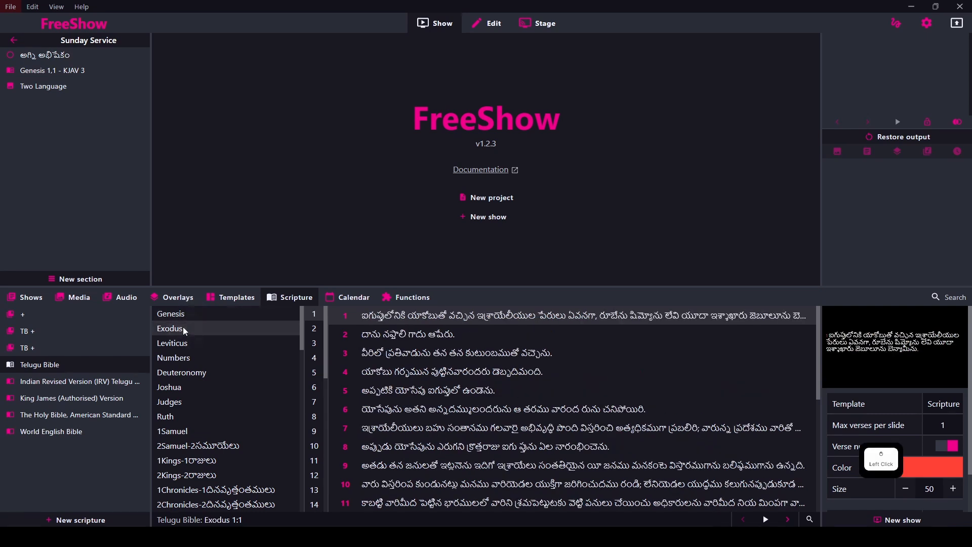
pyautogui.click(185, 342)
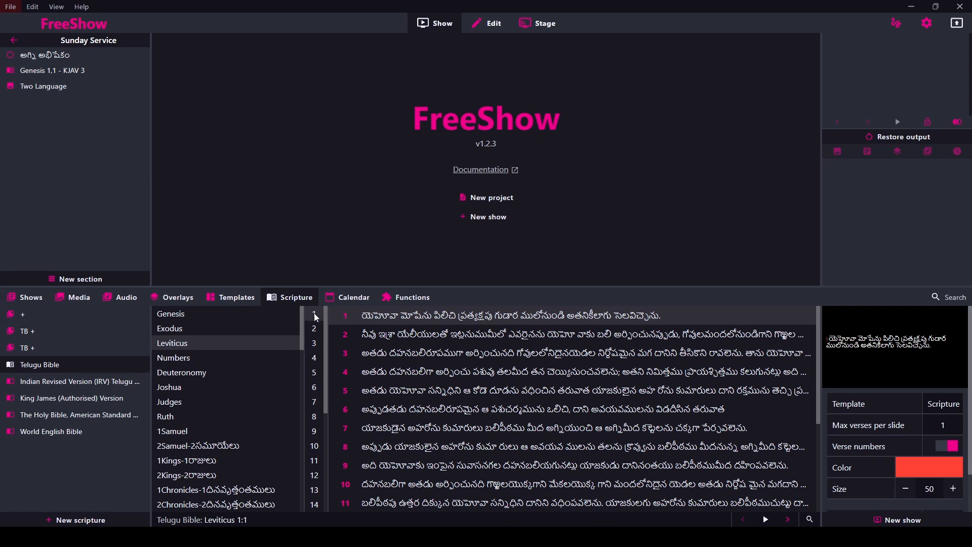
pyautogui.scroll(-4, 311, 446)
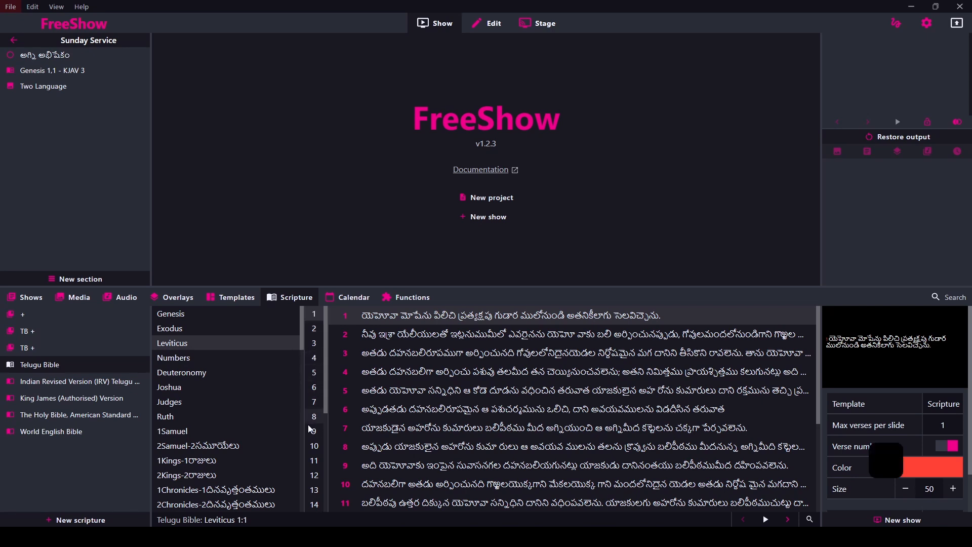
pyautogui.scroll(4, 314, 400)
pyautogui.scroll(-4, 315, 481)
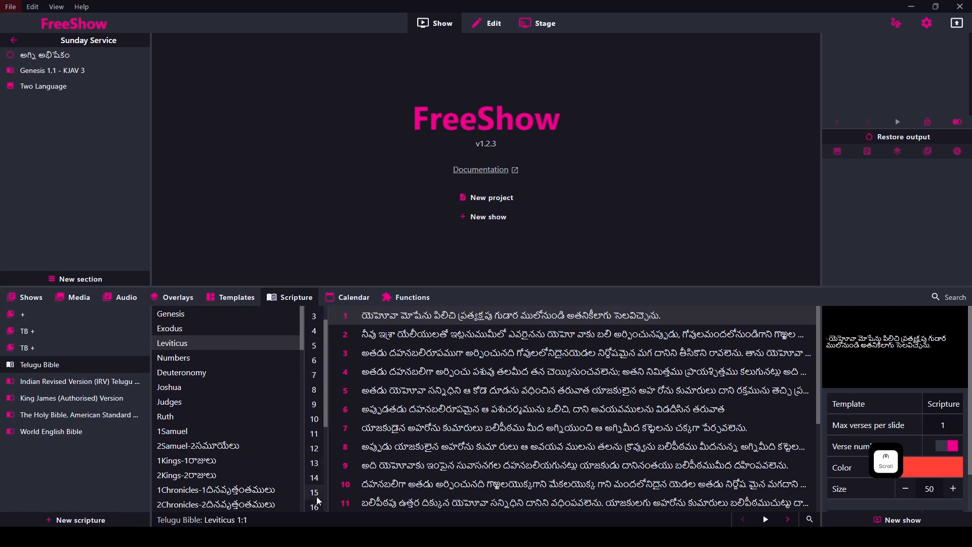
# Step: Open Genesis, look through its full chapter list, and select chapter 1
pyautogui.click(172, 315)
pyautogui.scroll(-9, 299, 387)
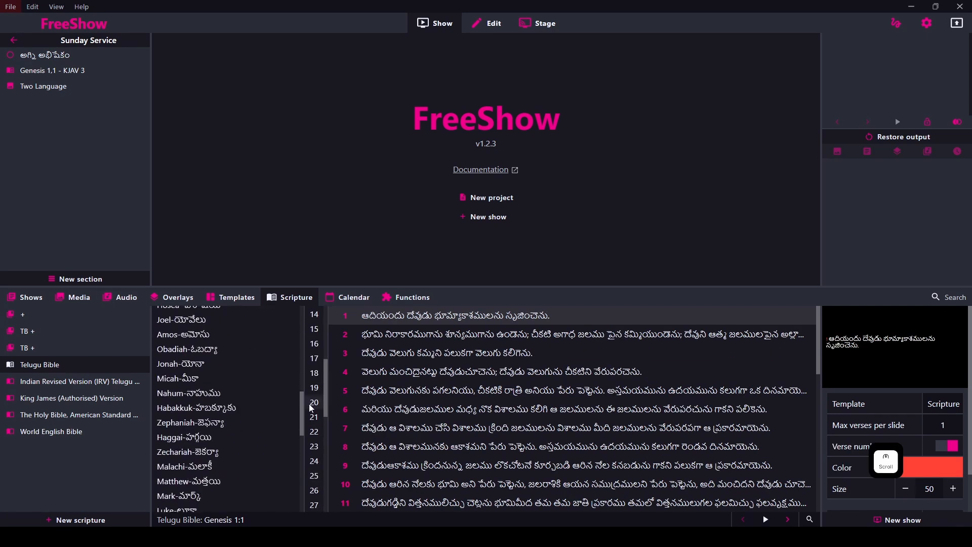
pyautogui.scroll(9, 296, 382)
pyautogui.scroll(-7, 316, 446)
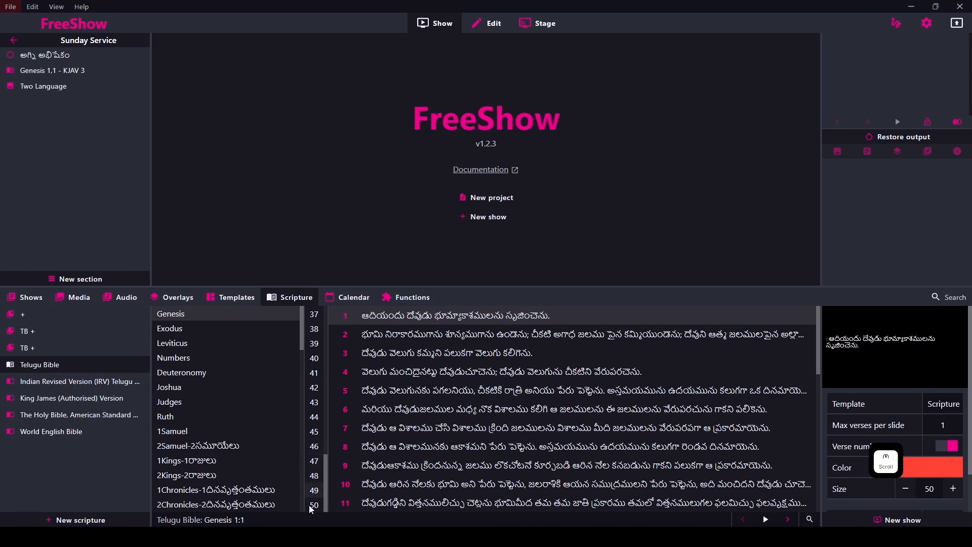
pyautogui.scroll(7, 313, 397)
pyautogui.scroll(-7, 312, 405)
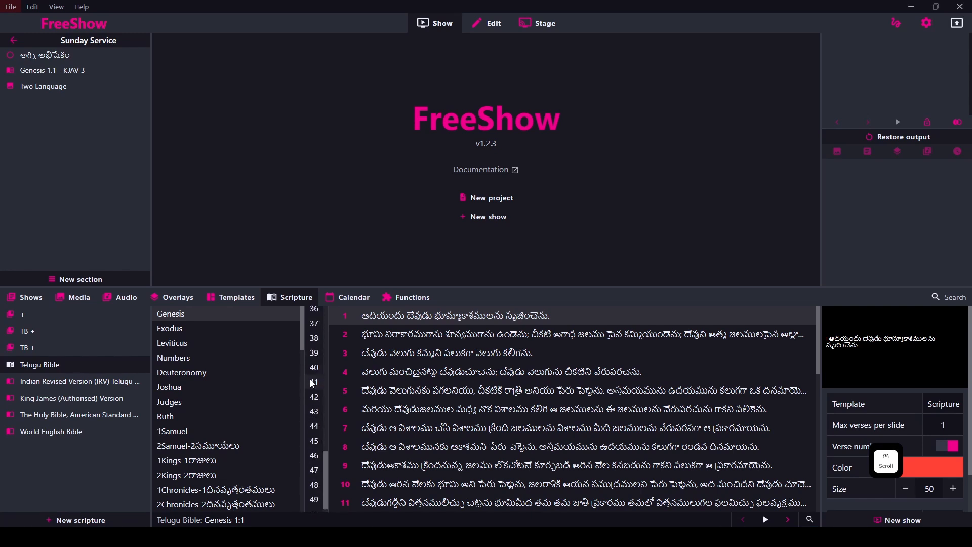
pyautogui.scroll(11, 312, 384)
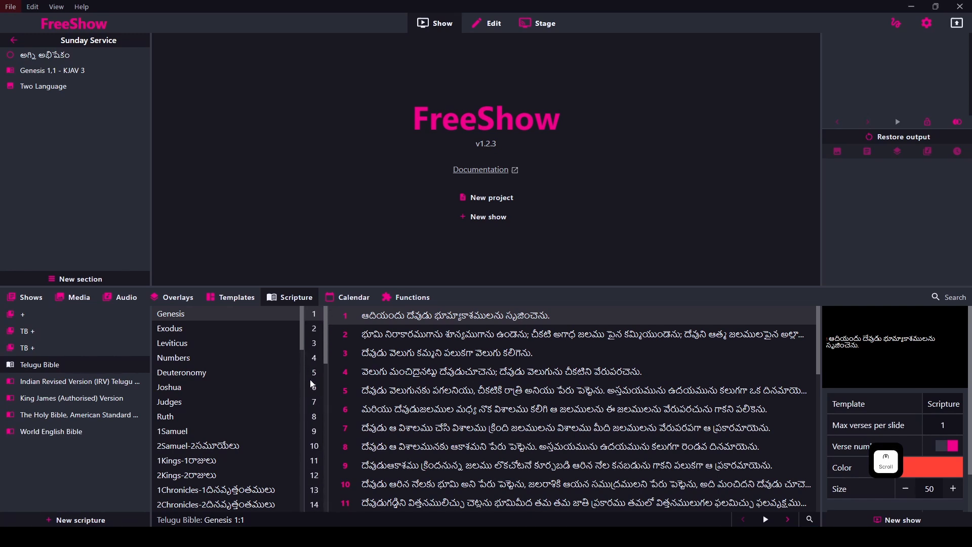
pyautogui.click(316, 315)
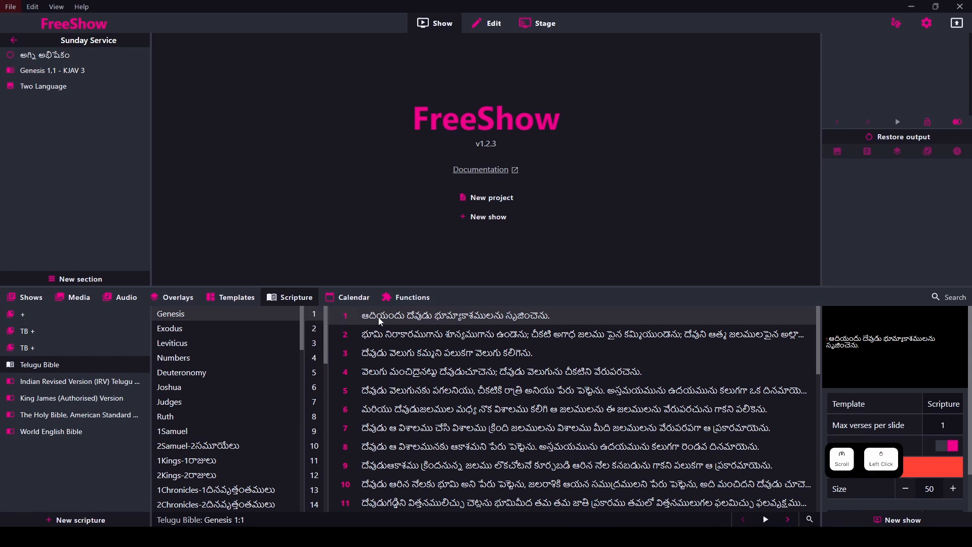
# Step: Look through the verses of Genesis chapter 1 down to the last verse
pyautogui.scroll(-2, 385, 503)
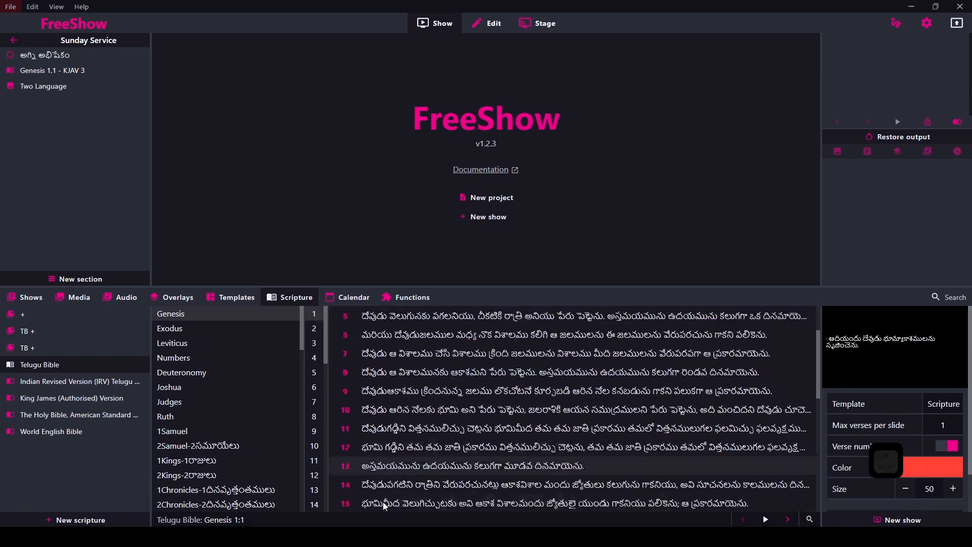
pyautogui.scroll(-1, 382, 501)
pyautogui.scroll(3, 381, 498)
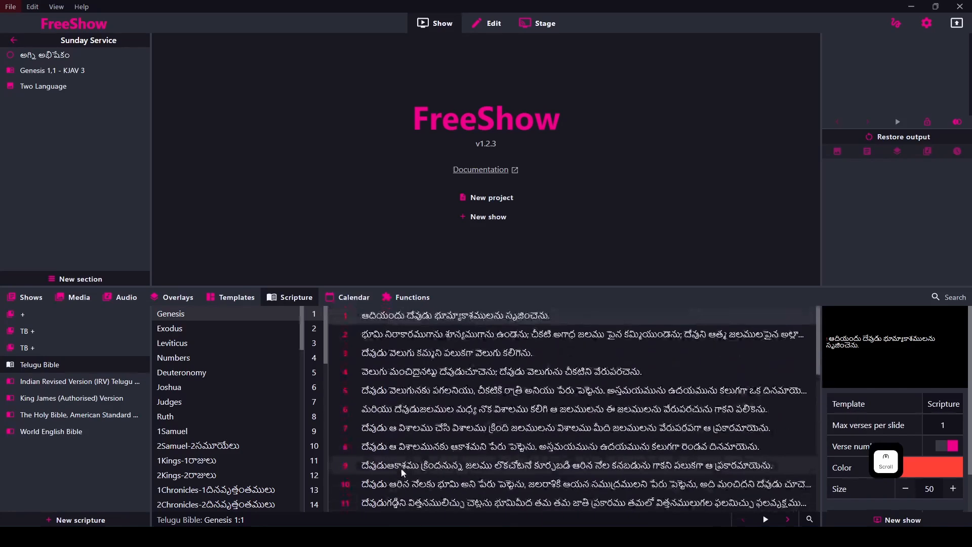
pyautogui.scroll(-10, 405, 476)
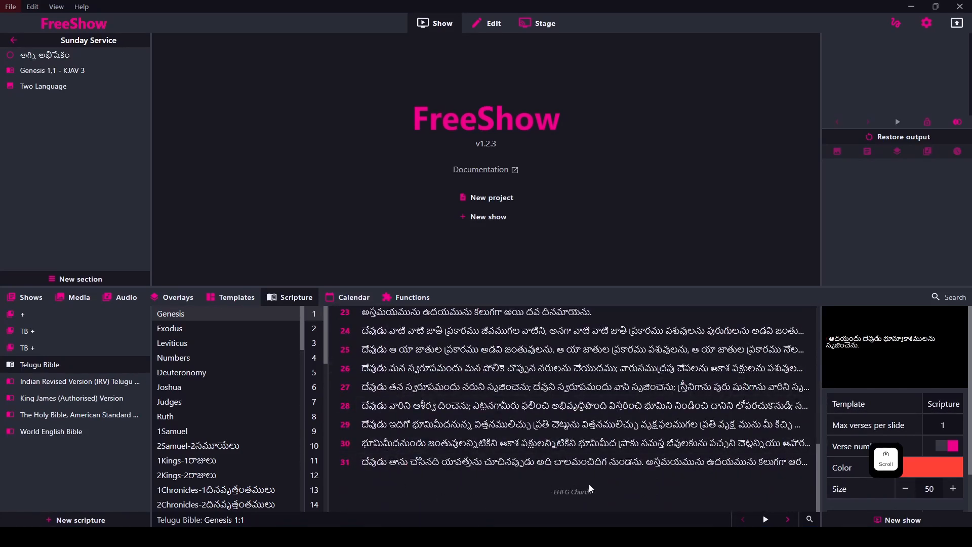
# Step: Open Exodus chapter 21 in the Telugu Bible and select verse 6
pyautogui.click(174, 329)
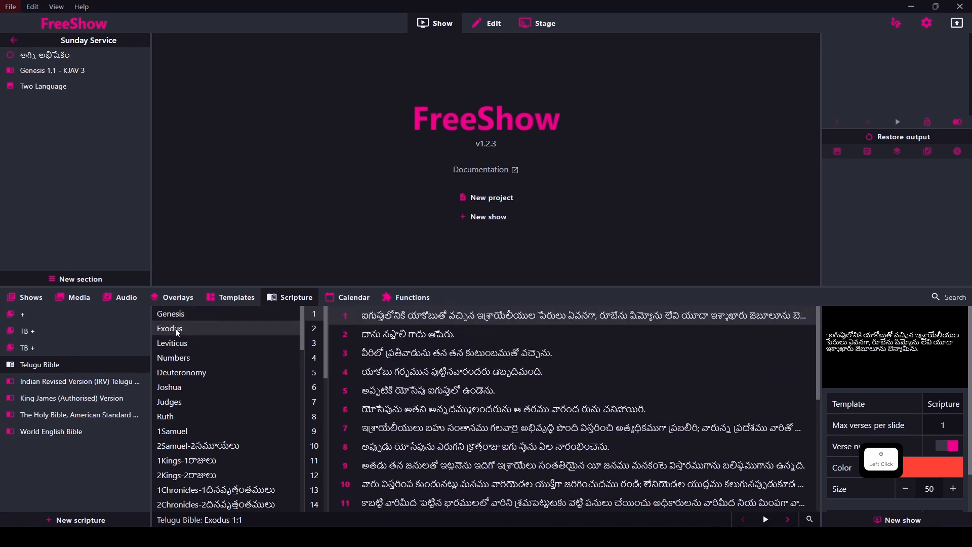
pyautogui.scroll(-1, 312, 390)
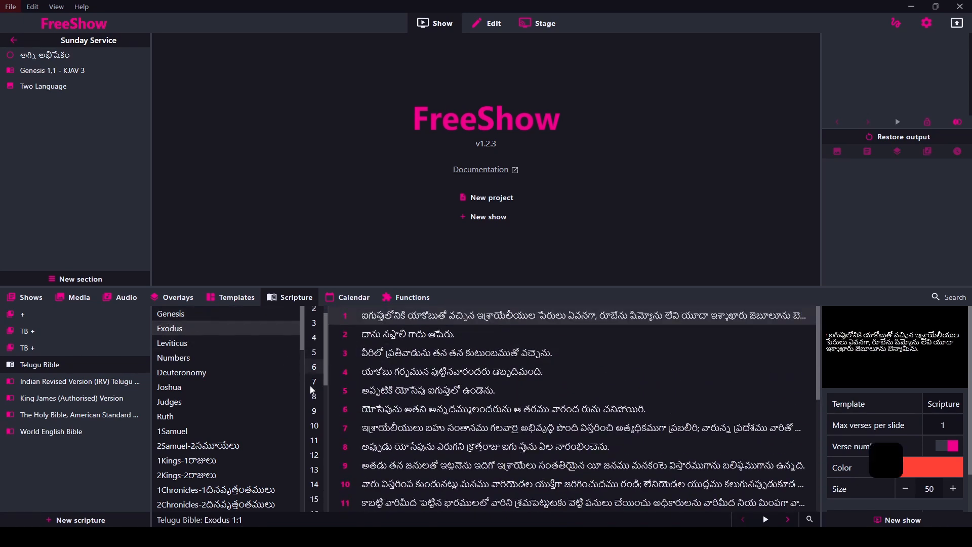
pyautogui.scroll(-3, 313, 390)
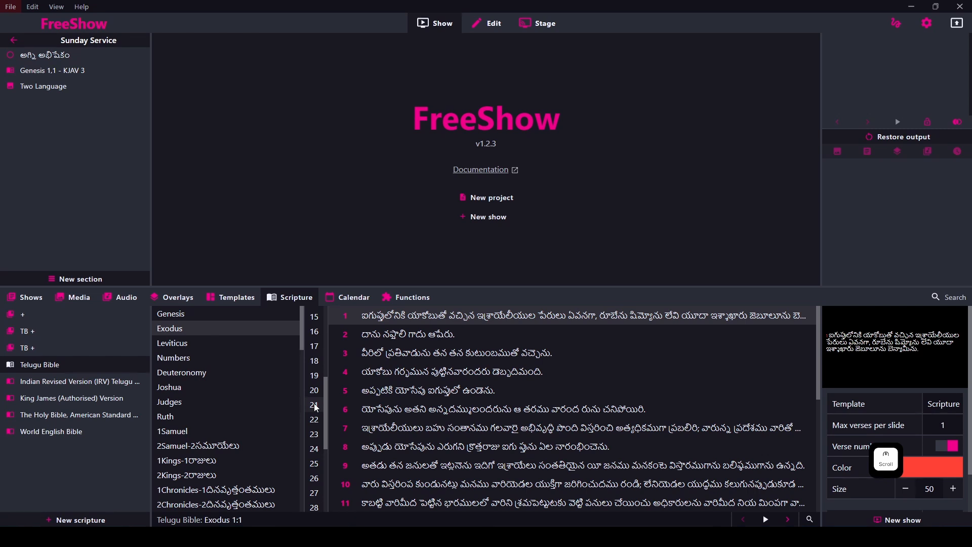
pyautogui.click(314, 404)
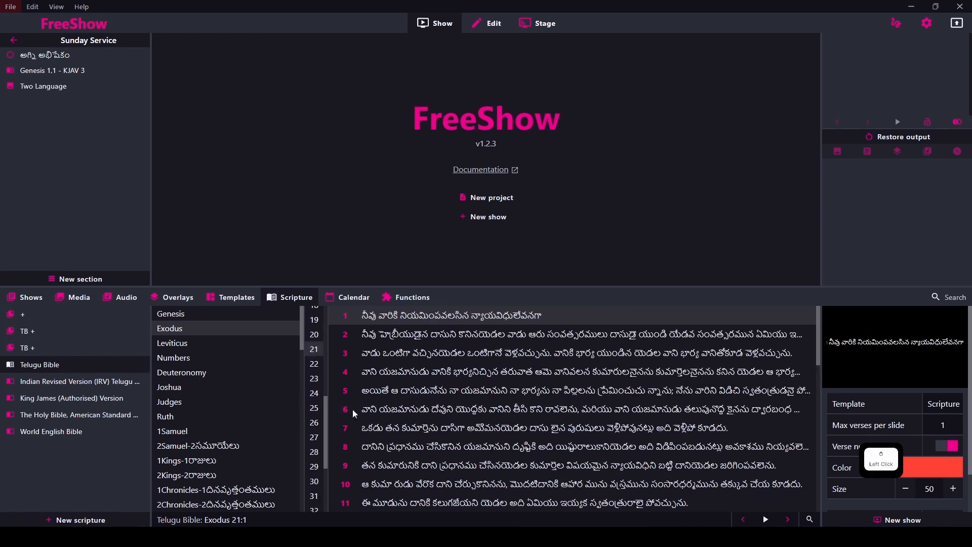
pyautogui.click(412, 411)
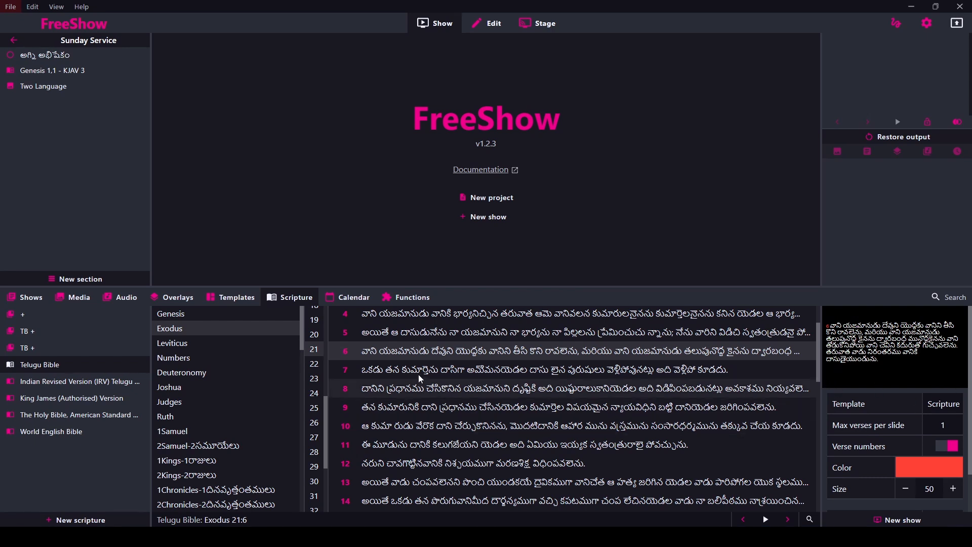
# Step: Select verses 5 to 10 of Exodus 21 in the Telugu Bible and create a new show from them
pyautogui.scroll(-10, 414, 375)
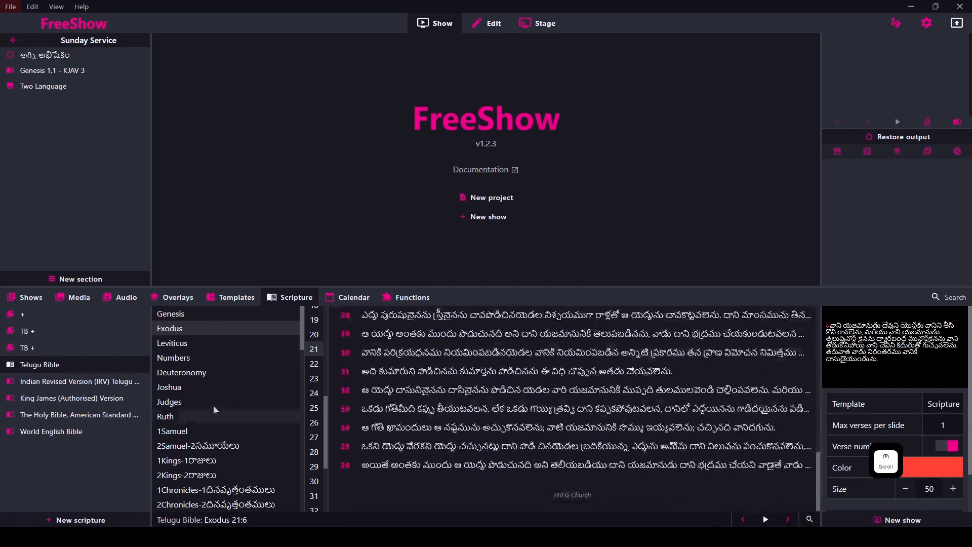
pyautogui.scroll(-10, 209, 400)
pyautogui.scroll(10, 208, 400)
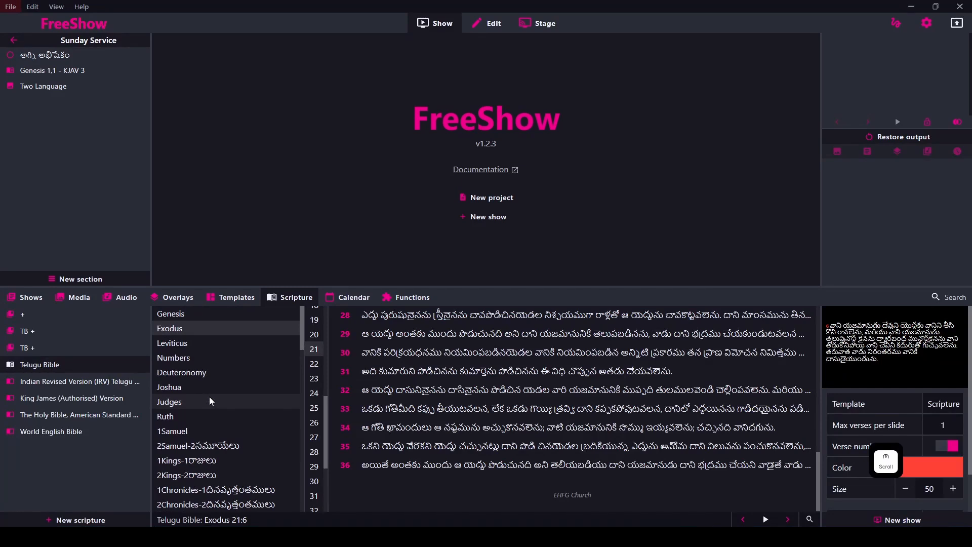
pyautogui.scroll(10, 420, 403)
pyautogui.scroll(2, 419, 403)
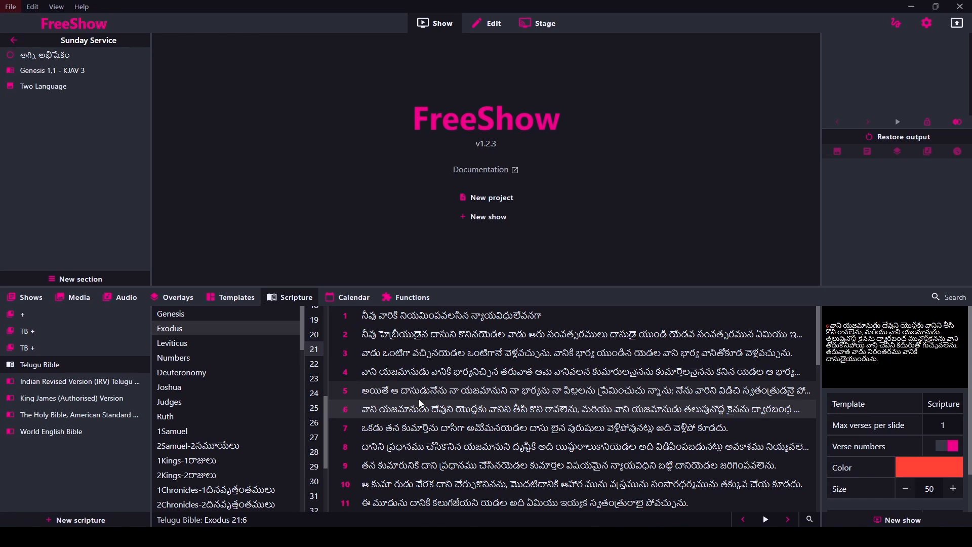
pyautogui.click(465, 391)
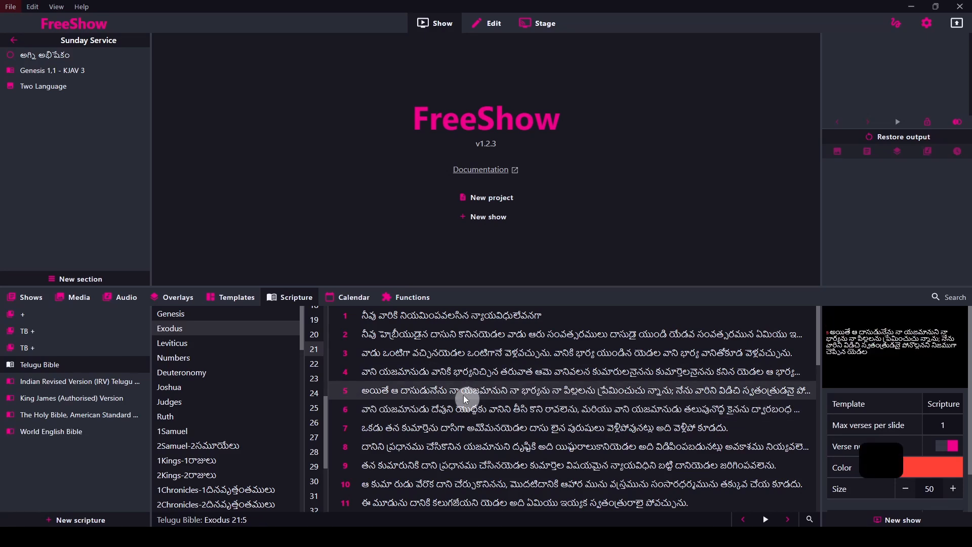
pyautogui.scroll(-1, 463, 395)
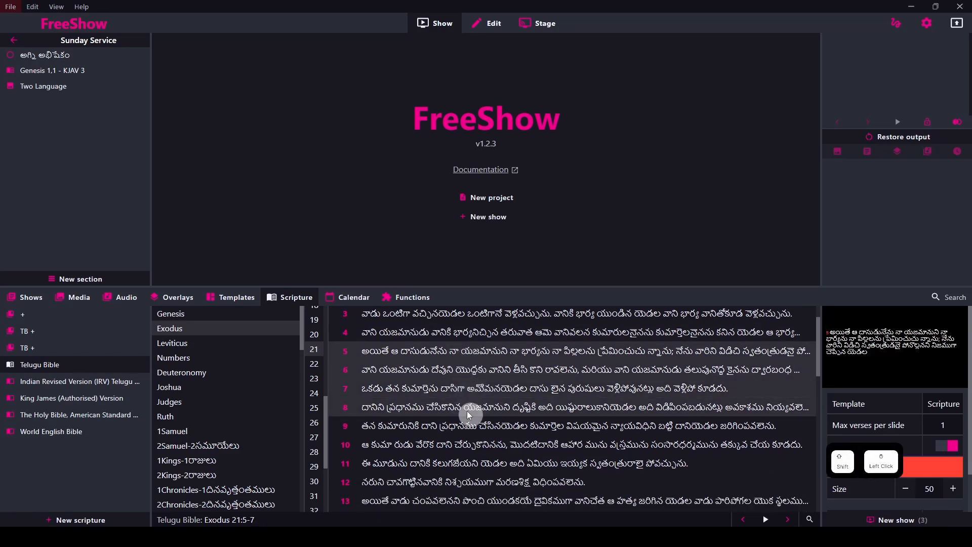
pyautogui.keyDown('shift'); pyautogui.click(467, 410); pyautogui.keyUp('shift')
pyautogui.keyDown('shift'); pyautogui.click(470, 429); pyautogui.keyUp('shift')
pyautogui.keyDown('shift'); pyautogui.click(473, 444); pyautogui.keyUp('shift')
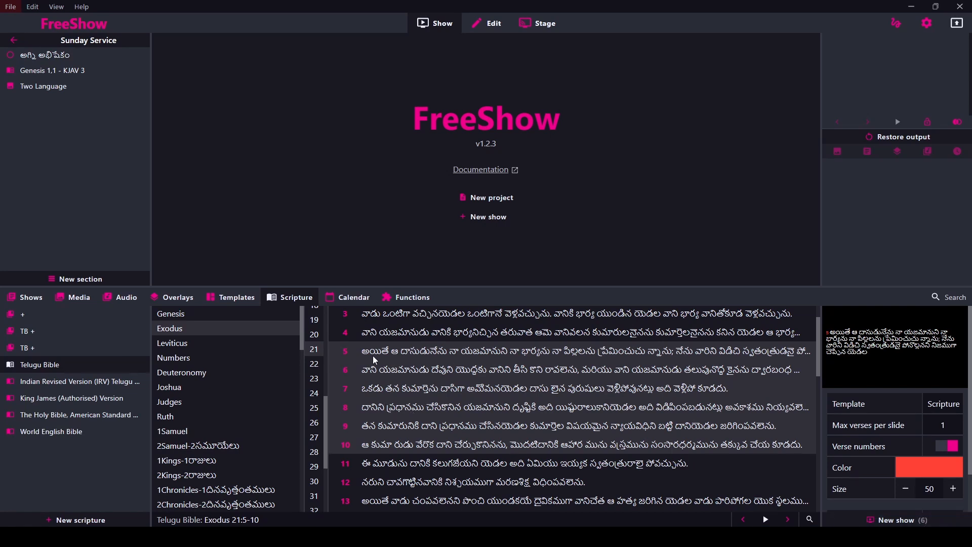
pyautogui.click(892, 522)
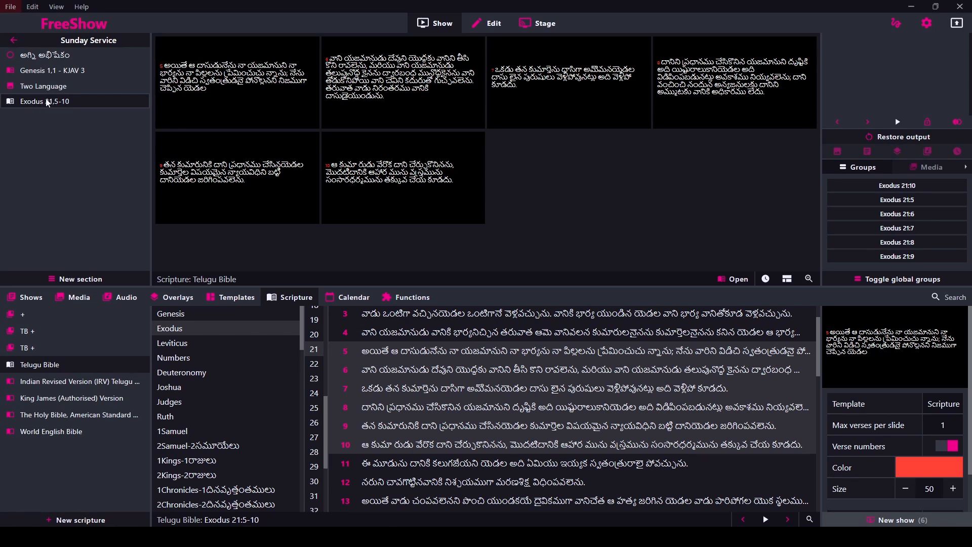
# Step: Send the six Exodus 21:5-10 slides to the output one after another, ending on verse 10
pyautogui.click(196, 89)
pyautogui.click(354, 93)
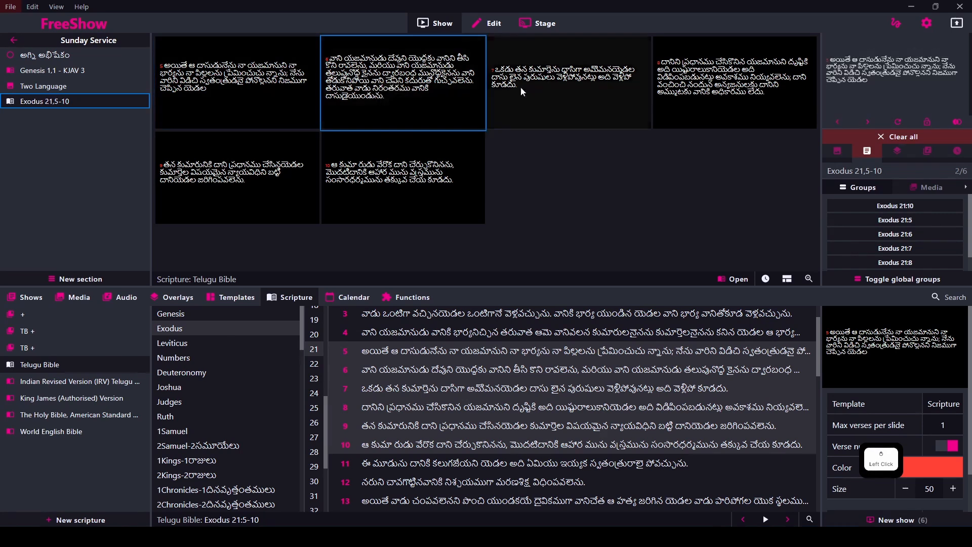
pyautogui.click(529, 92)
pyautogui.click(706, 94)
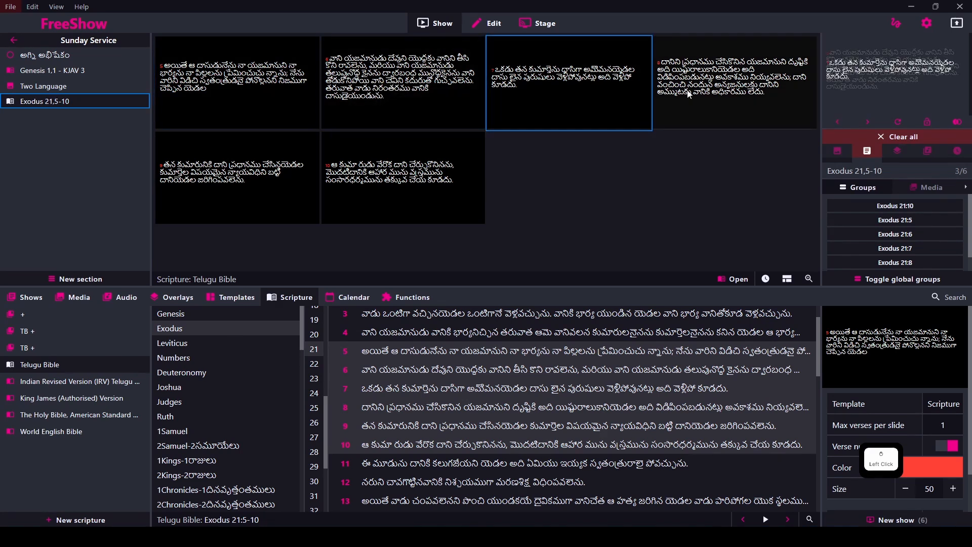
pyautogui.click(287, 174)
pyautogui.click(369, 180)
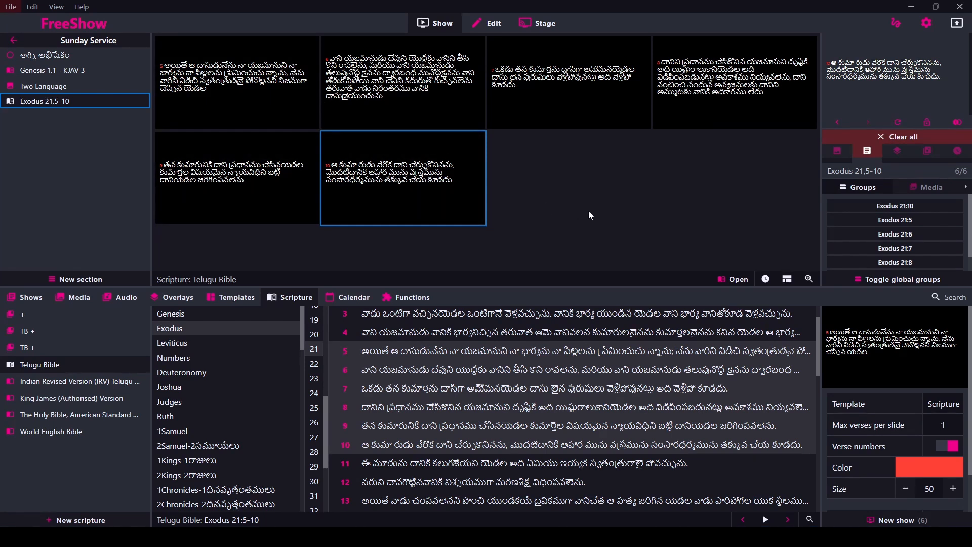
pyautogui.scroll(-3, 404, 383)
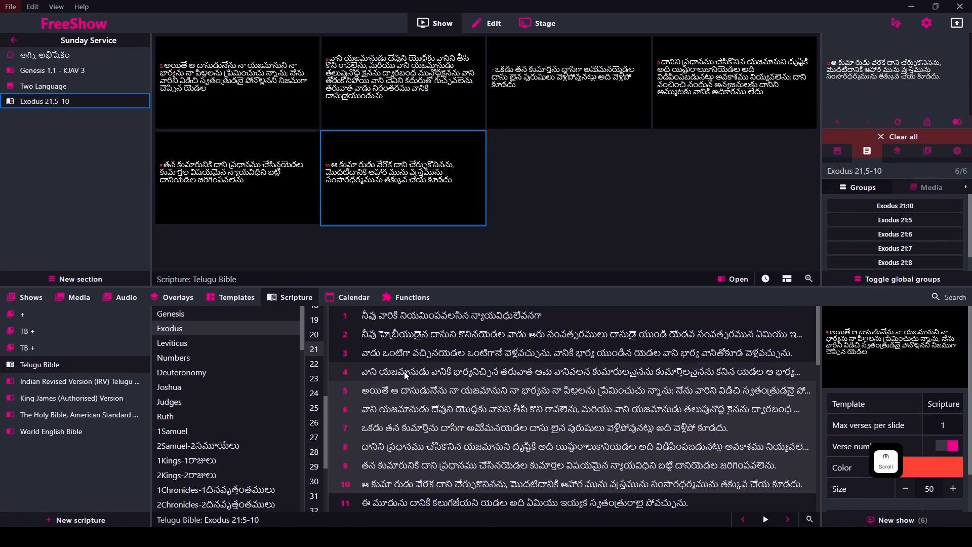
pyautogui.scroll(3, 403, 381)
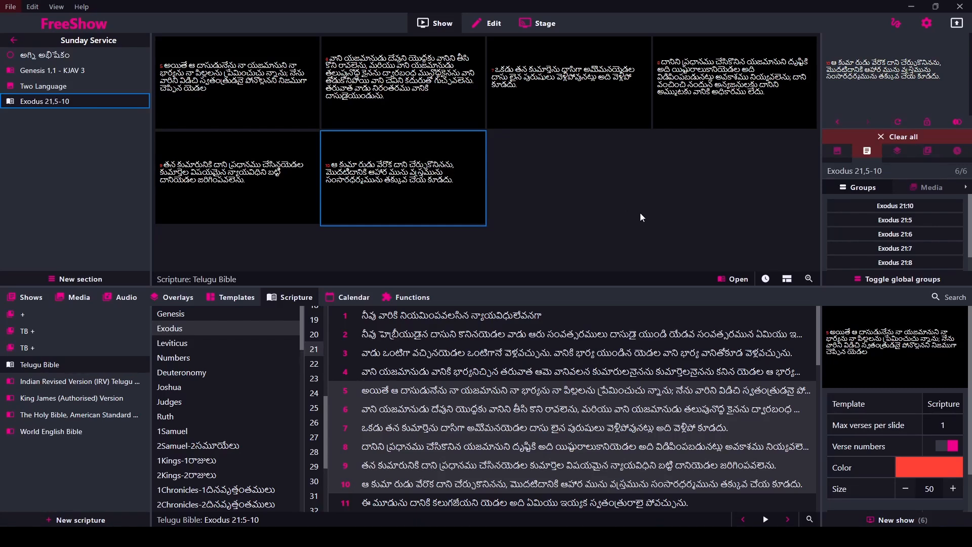
# Step: Search the Telugu Bible for 1Samuel 1:5-10 and create a new show from those verses
pyautogui.click(945, 299)
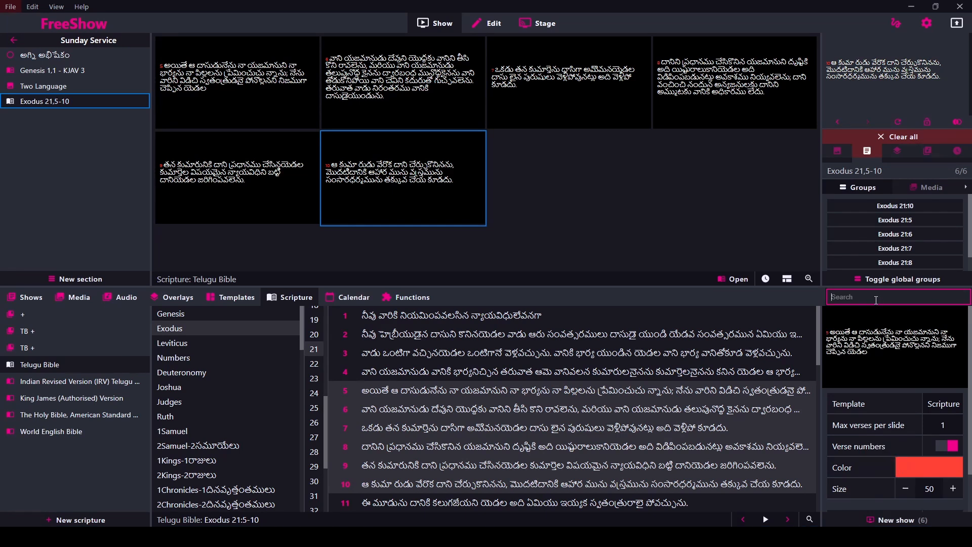
pyautogui.write('Sam')
pyautogui.press('Left')
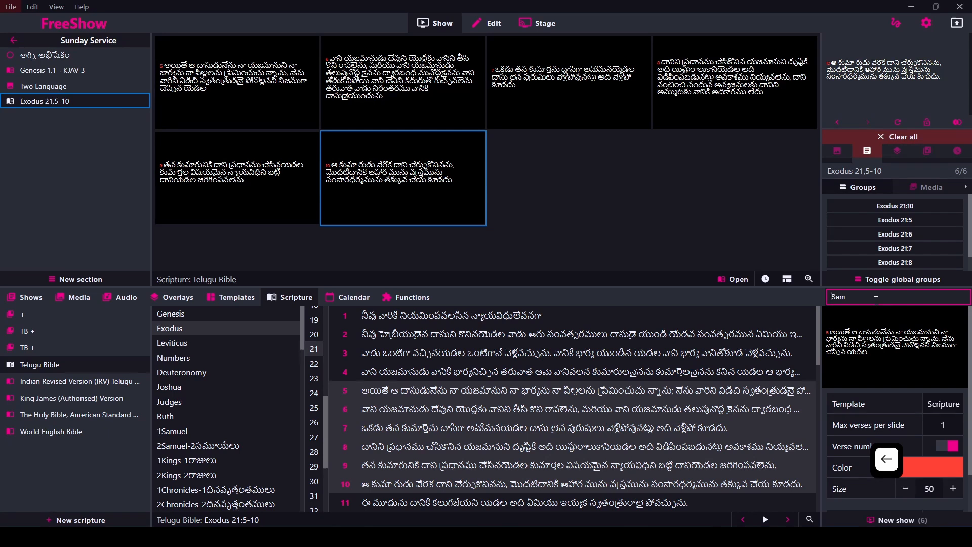
pyautogui.write('1')
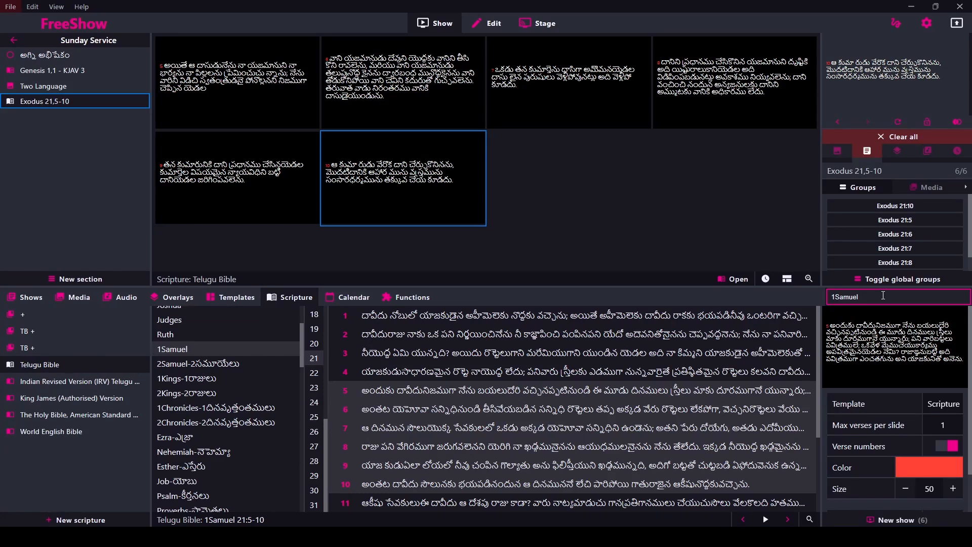
pyautogui.write('1')
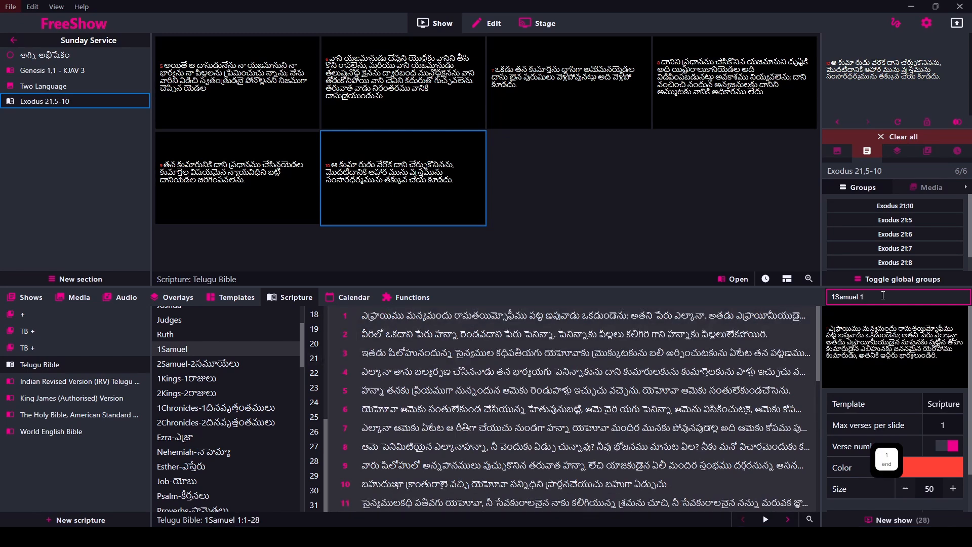
pyautogui.write(':5-10')
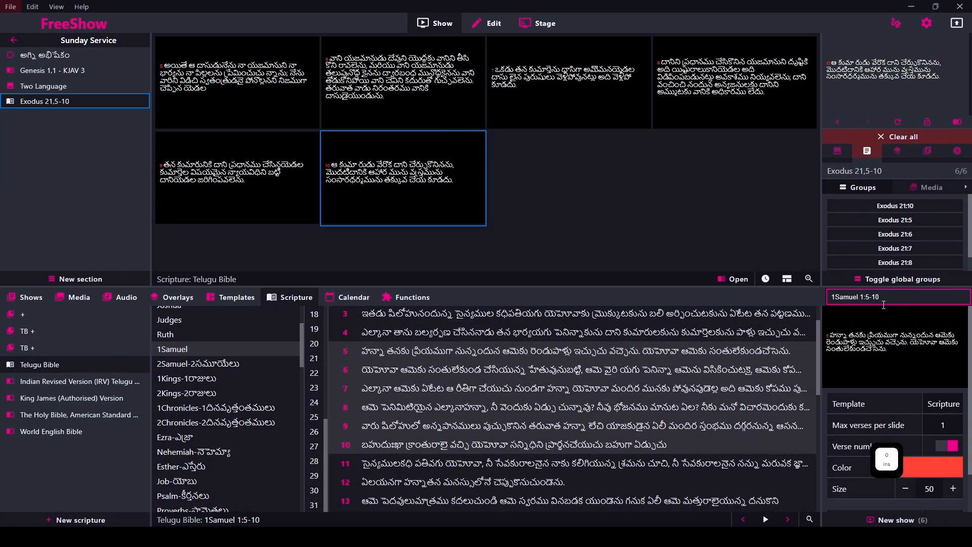
pyautogui.click(914, 522)
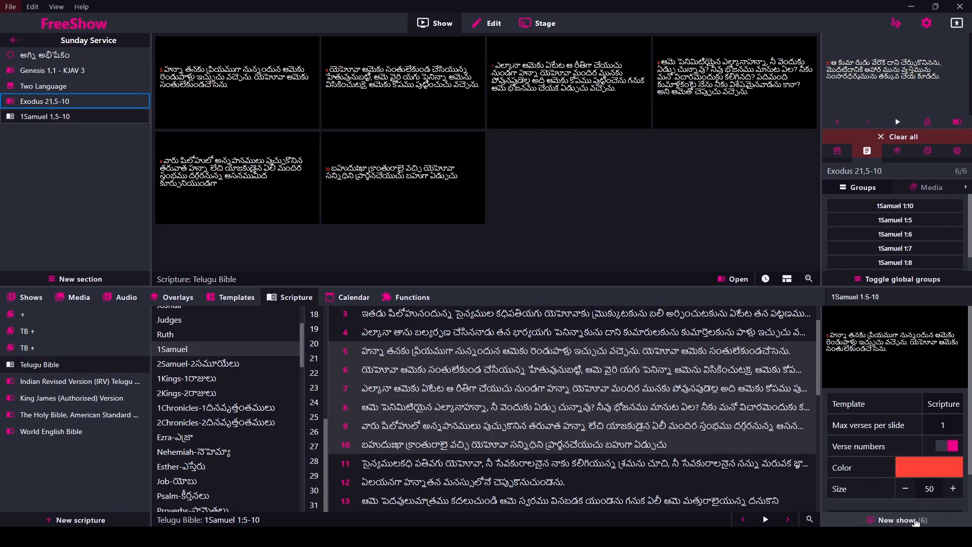
pyautogui.click(51, 119)
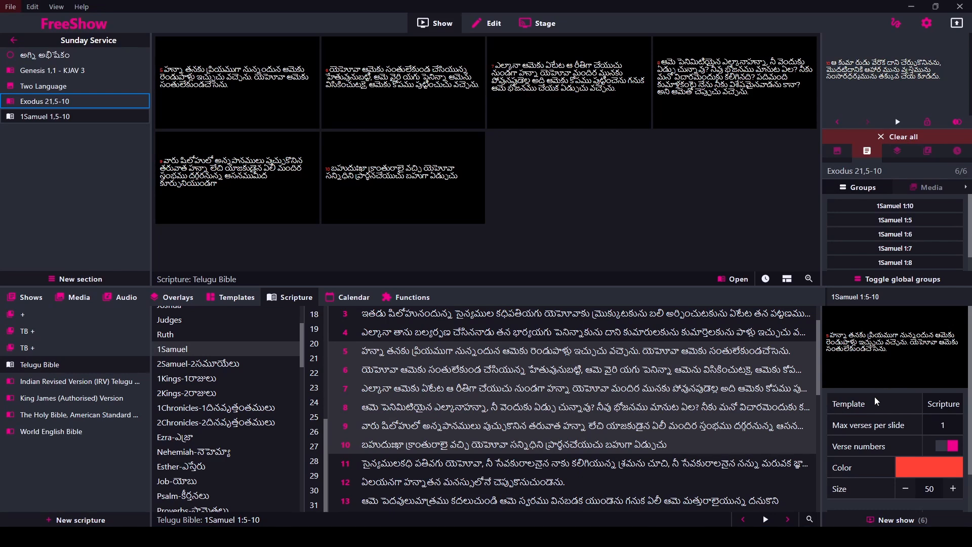
# Step: Try the Scripture 2 and Big templates on the 1Samuel 1:5-10 preview
pyautogui.click(941, 408)
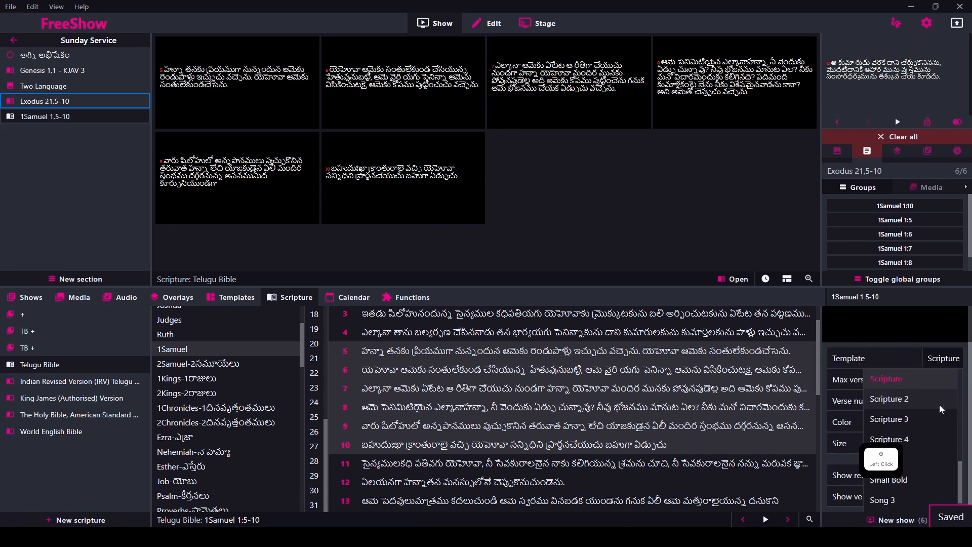
pyautogui.click(900, 399)
pyautogui.scroll(1, 895, 372)
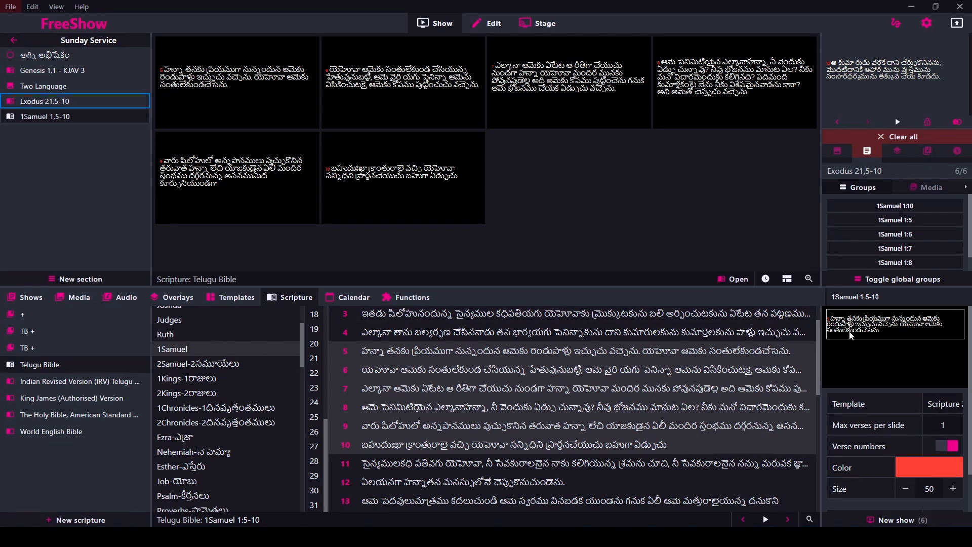
pyautogui.click(940, 404)
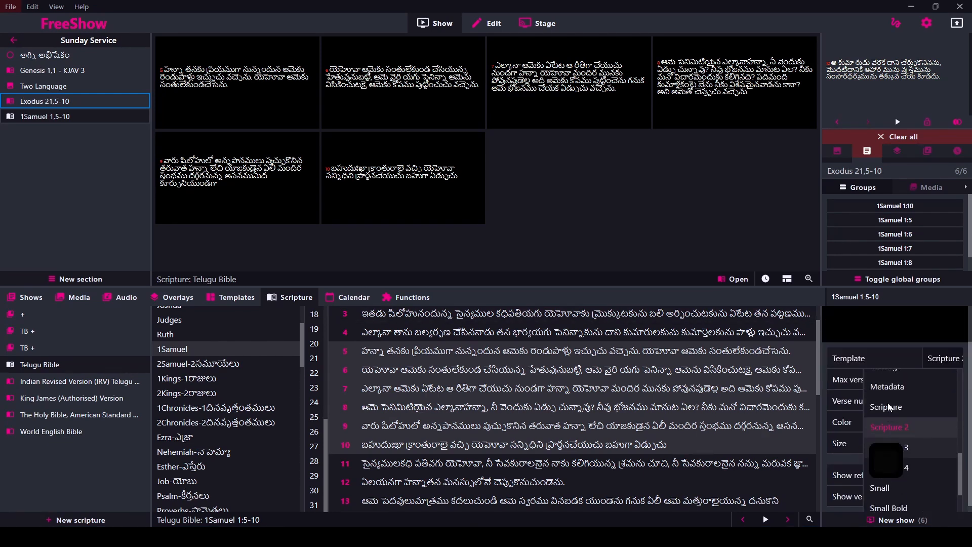
pyautogui.scroll(8, 889, 407)
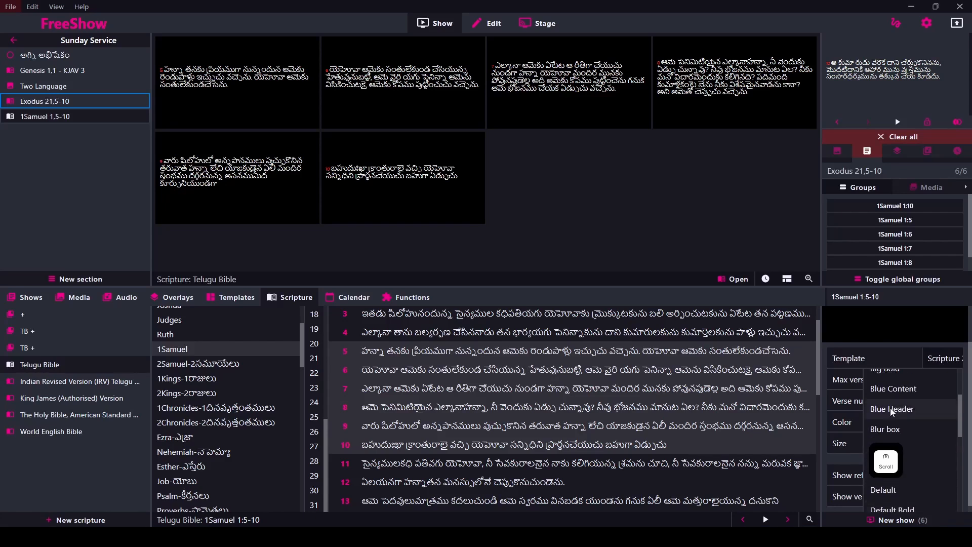
pyautogui.scroll(2, 889, 405)
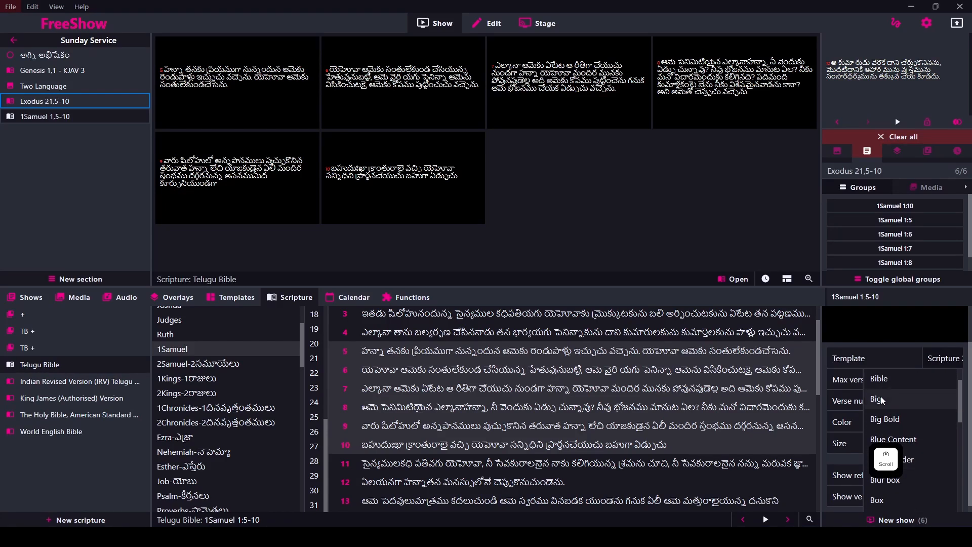
pyautogui.click(881, 400)
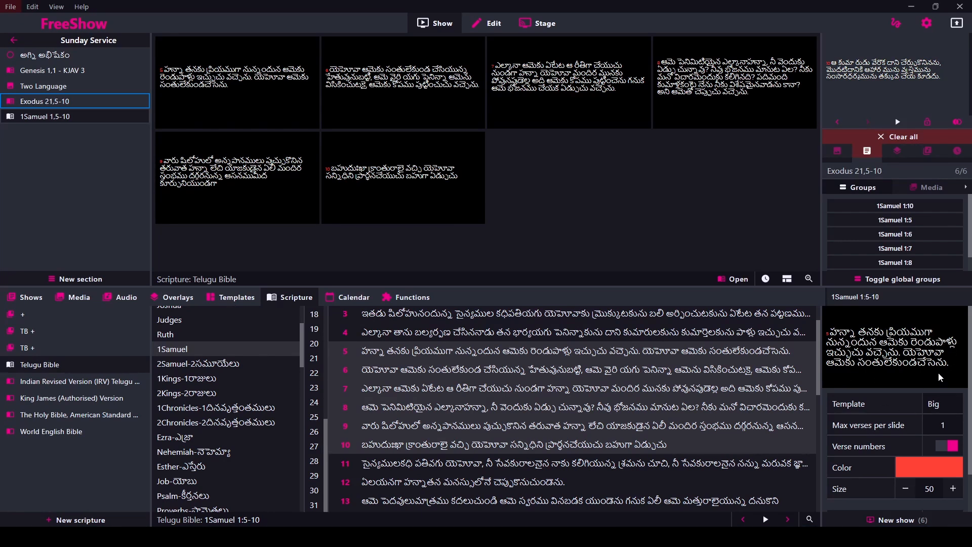
# Step: Try the Bible template on the 1Samuel 1:5-10 preview
pyautogui.click(941, 405)
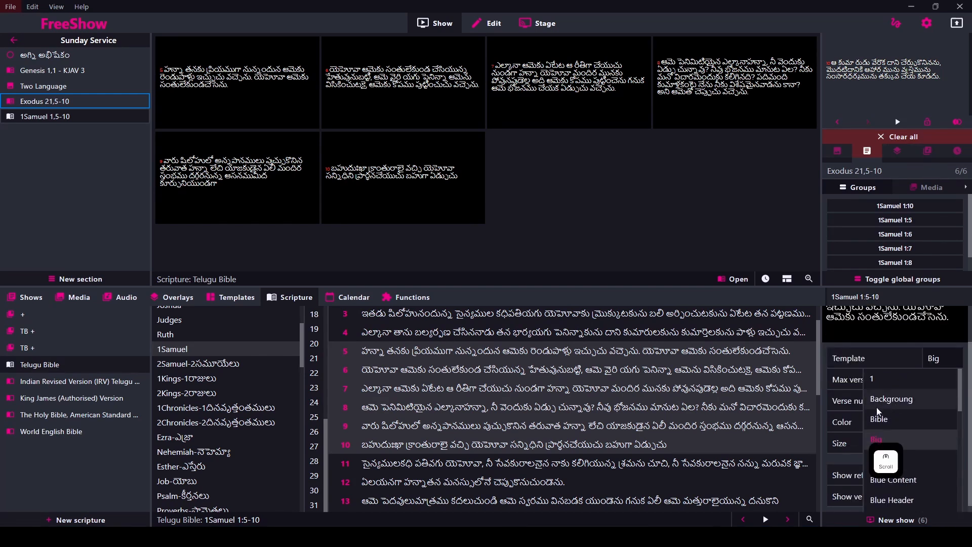
pyautogui.click(876, 405)
pyautogui.scroll(2, 870, 366)
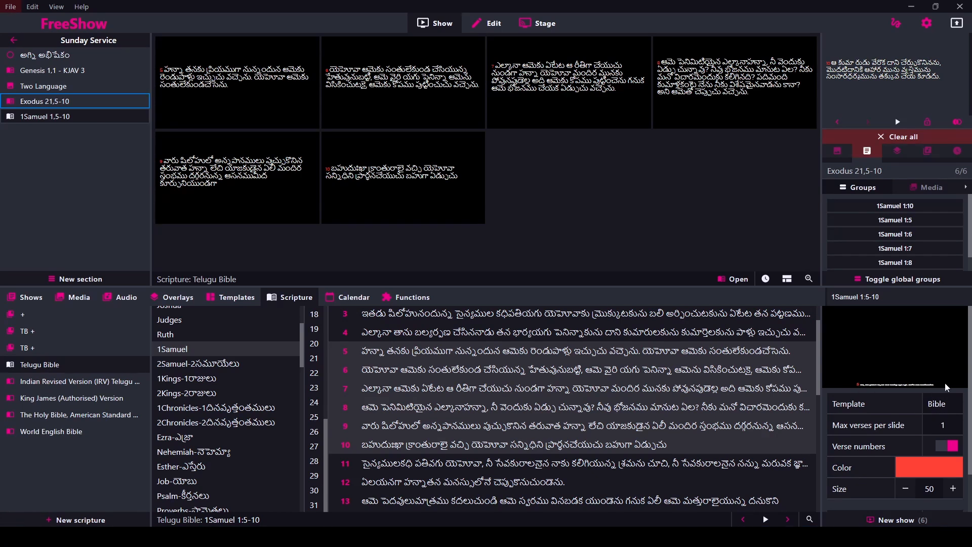
# Step: Apply the Scripture 4 template to the scripture slides
pyautogui.click(939, 396)
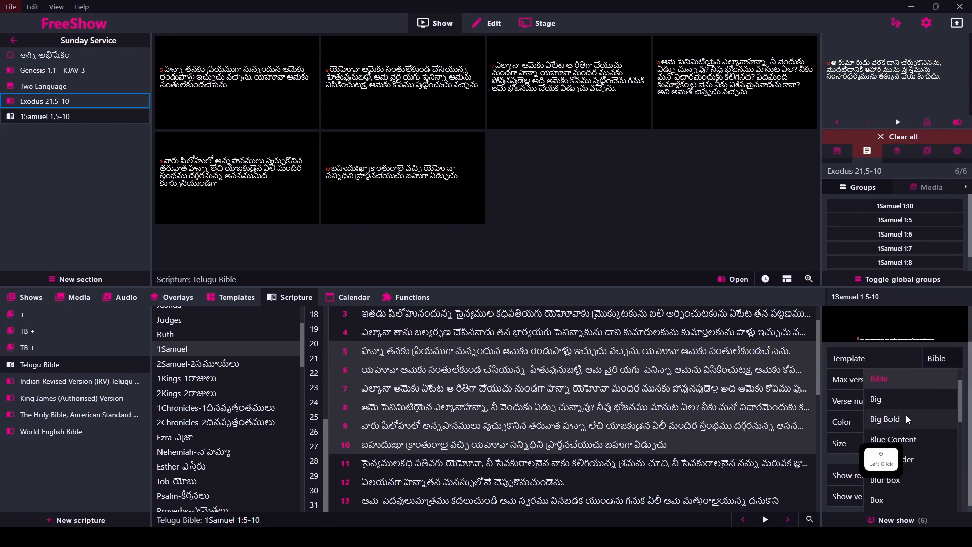
pyautogui.scroll(-2, 905, 419)
pyautogui.scroll(-2, 913, 429)
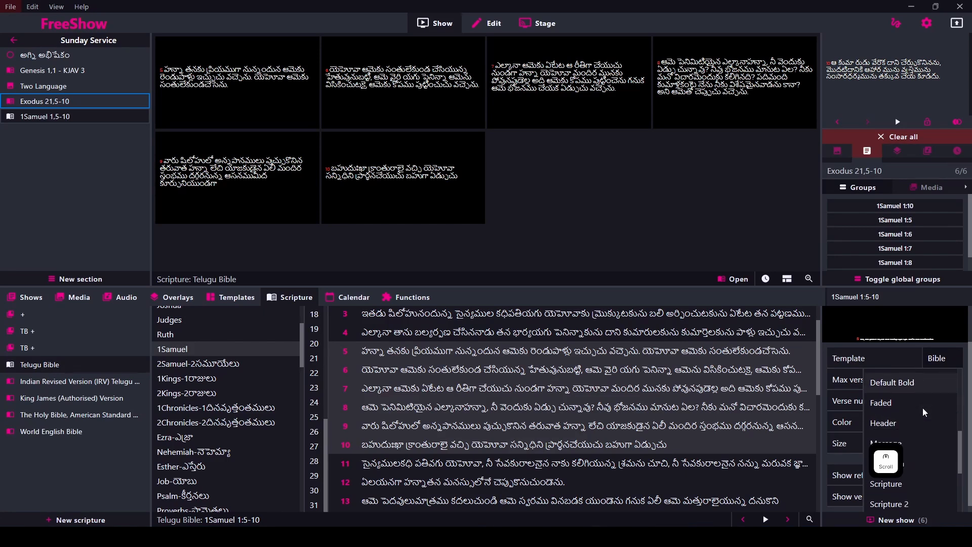
pyautogui.scroll(-3, 913, 404)
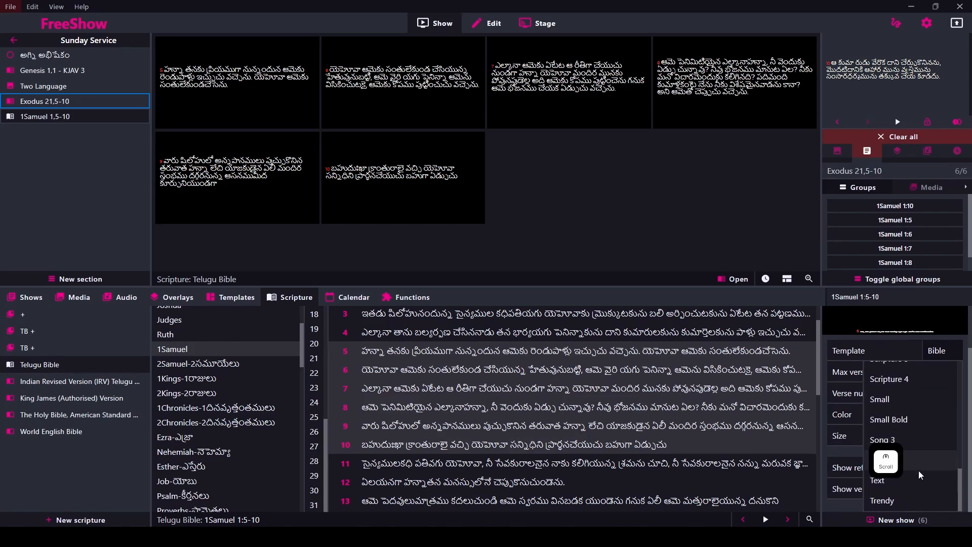
pyautogui.click(902, 399)
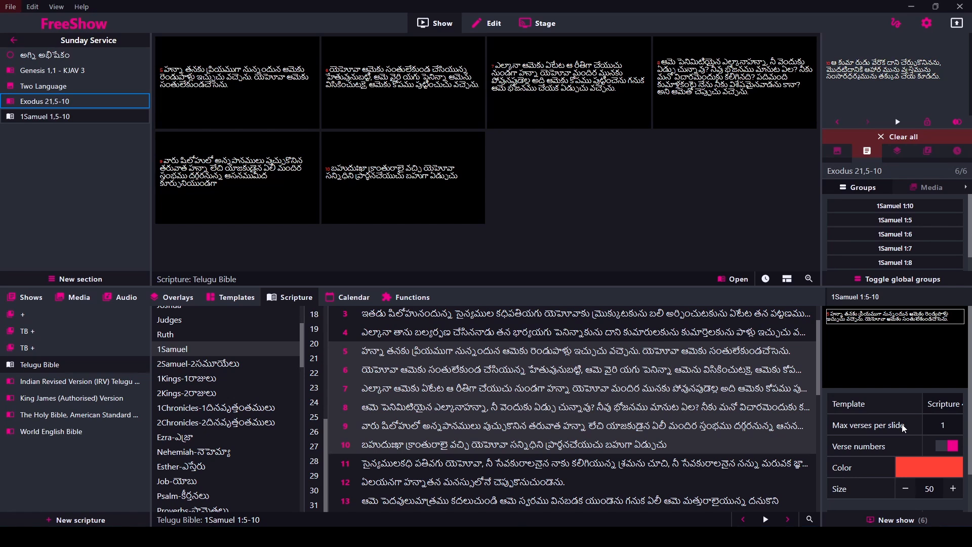
# Step: Set the maximum verses per slide to 2 and select verse 6 of 1Samuel chapter 1
pyautogui.click(937, 427)
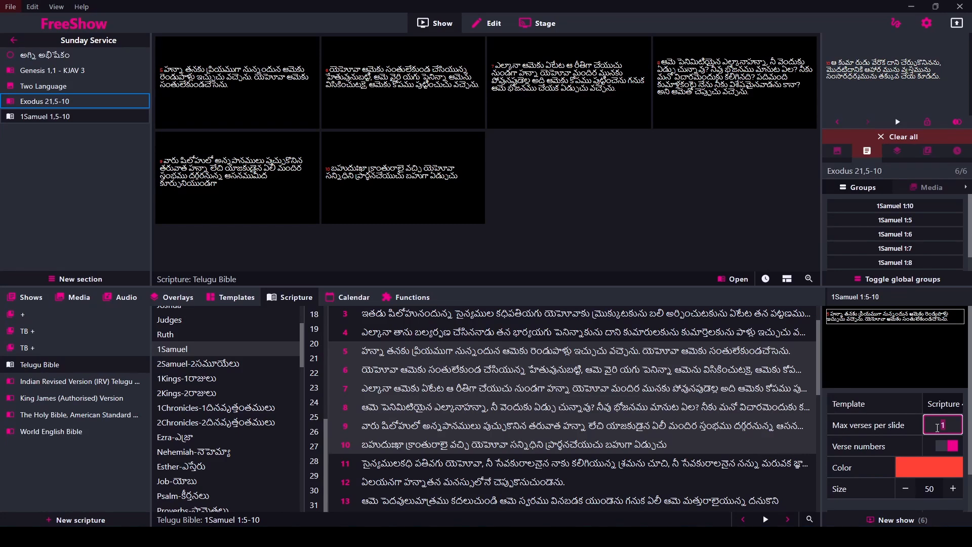
pyautogui.write('2')
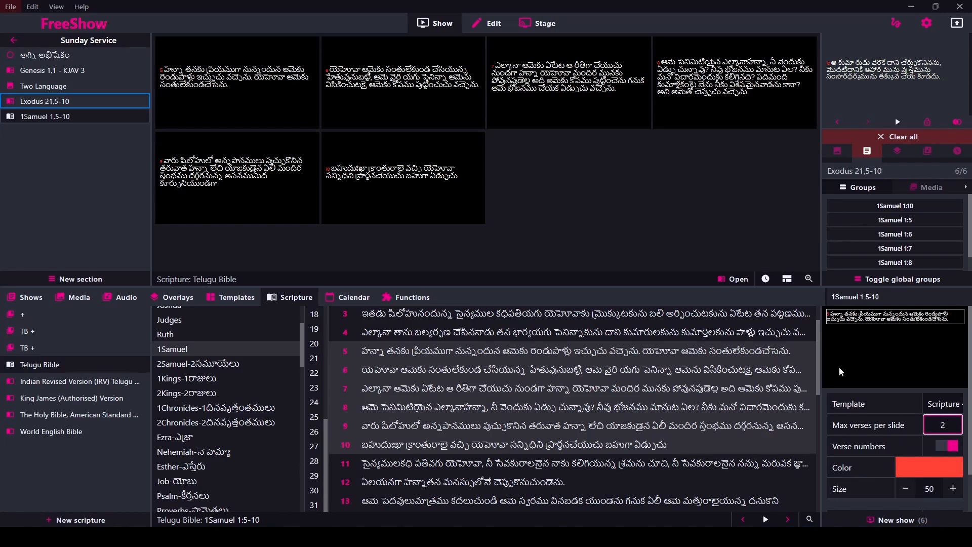
pyautogui.click(515, 372)
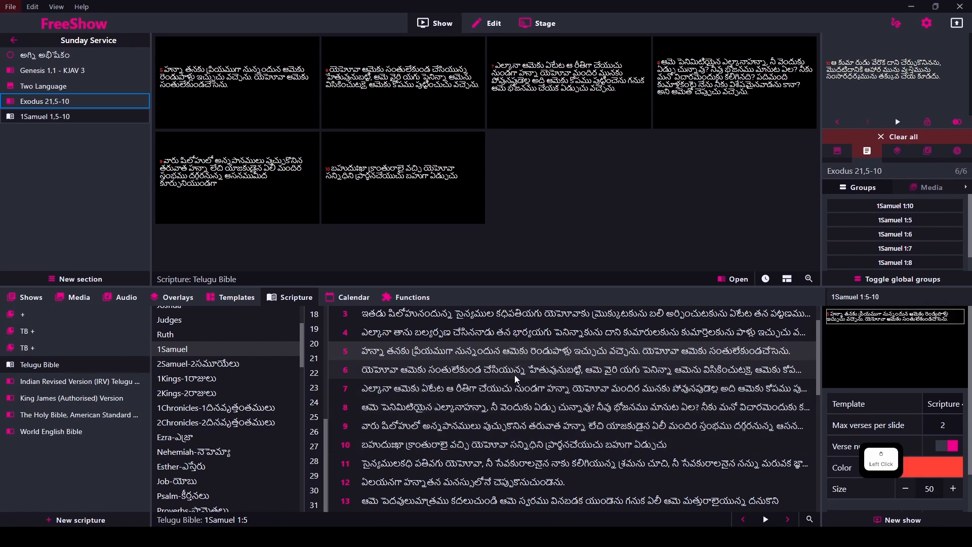
pyautogui.scroll(-1, 514, 374)
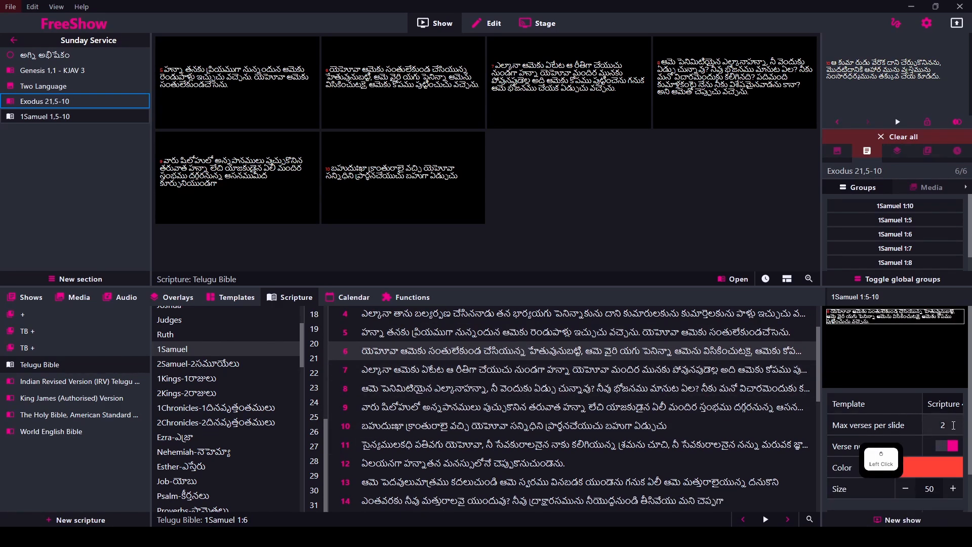
# Step: Extend the selection to verses 5-6 of 1Samuel chapter 1 and turn on verses on individual lines
pyautogui.click(953, 425)
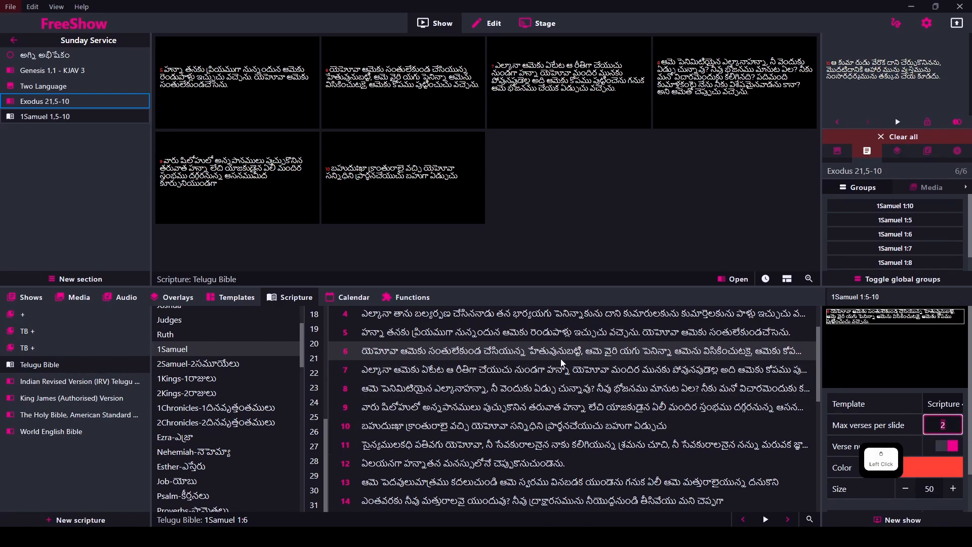
pyautogui.keyDown('shift'); pyautogui.click(557, 332); pyautogui.keyUp('shift')
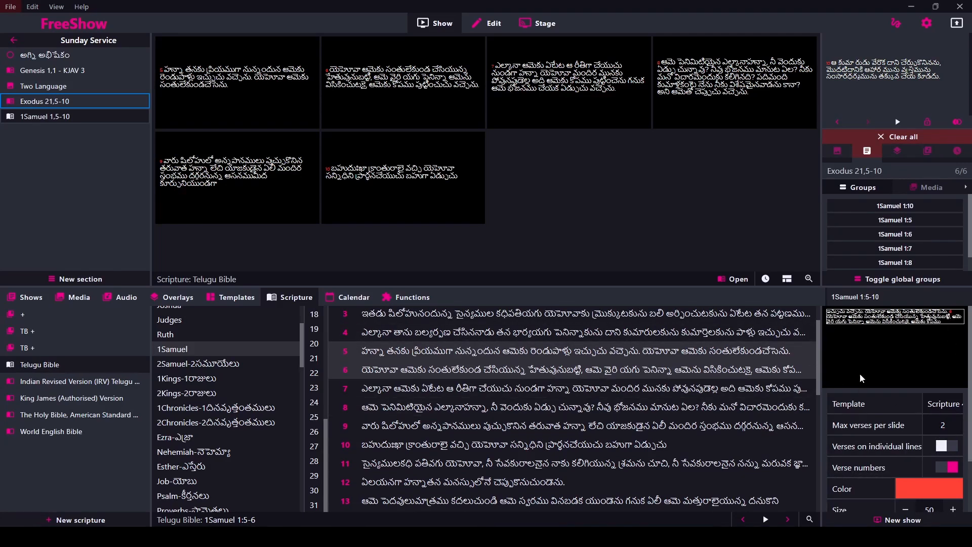
pyautogui.click(941, 446)
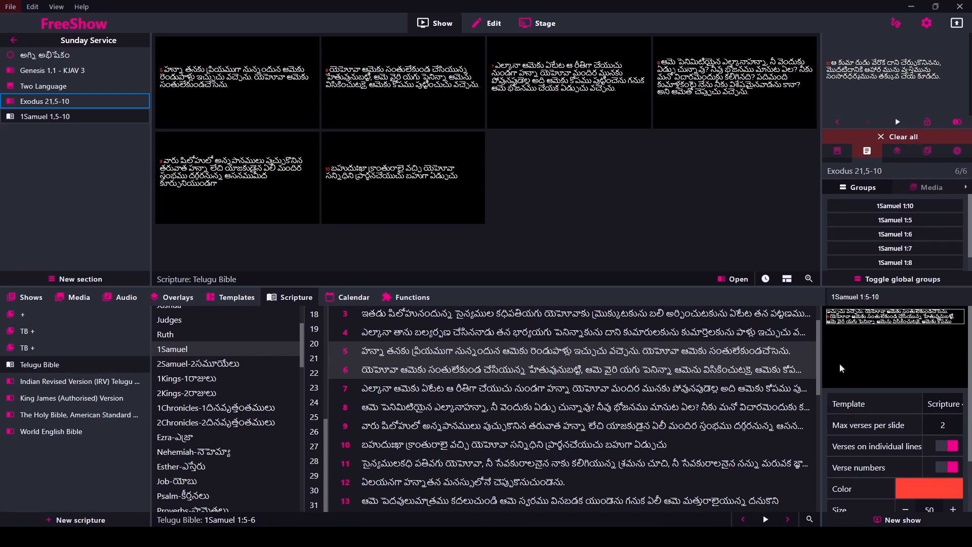
# Step: Apply the Default template to the scripture slides
pyautogui.click(943, 404)
pyautogui.scroll(10, 938, 412)
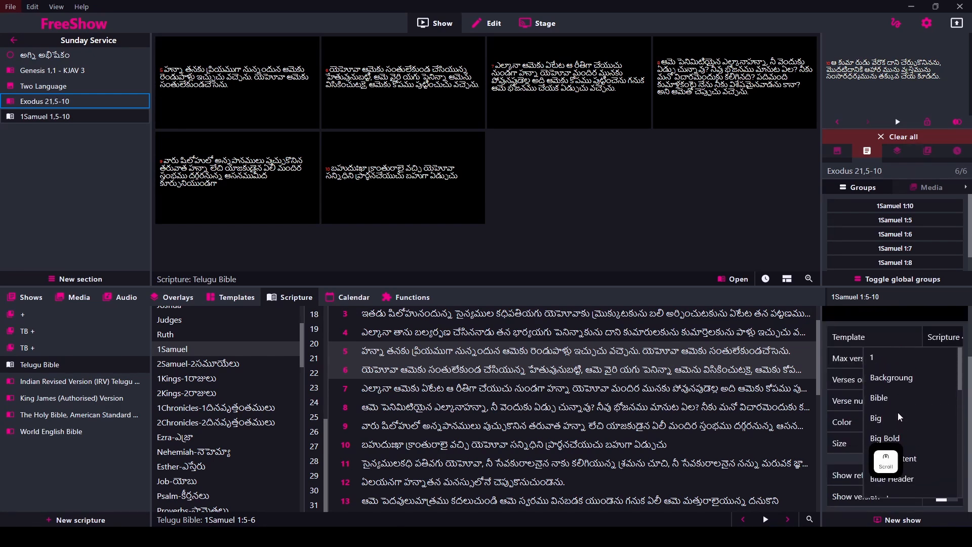
pyautogui.scroll(-4, 898, 412)
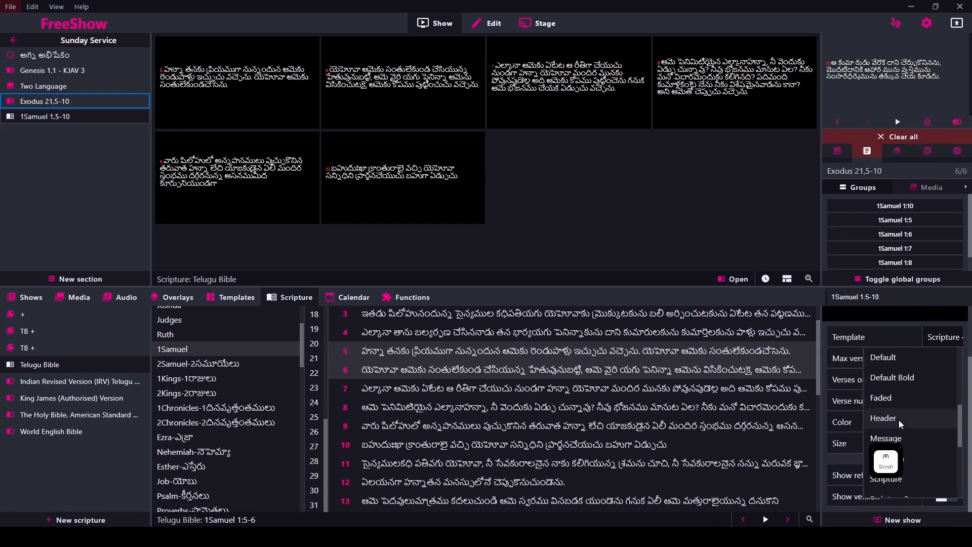
pyautogui.click(891, 358)
pyautogui.scroll(2, 888, 381)
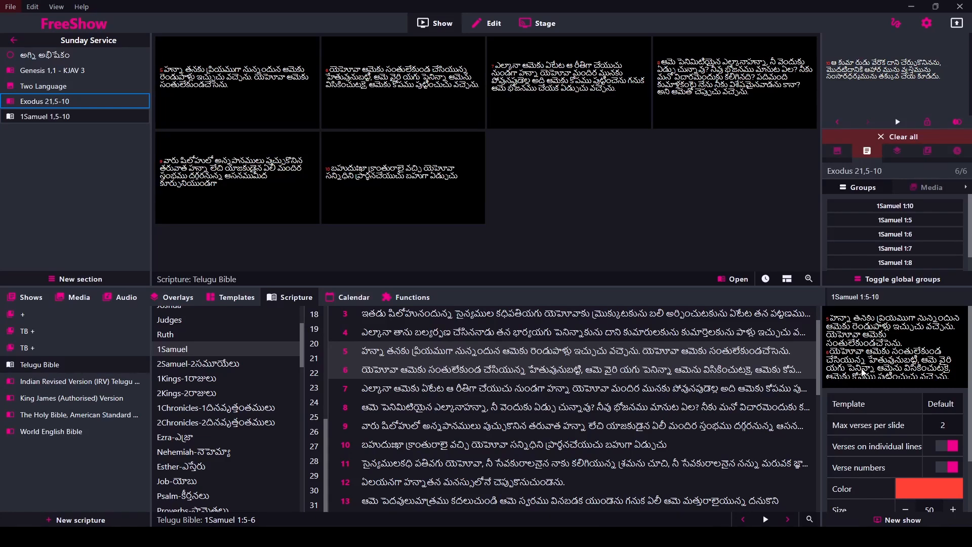
# Step: Set the maximum verses per slide to 1
pyautogui.click(927, 427)
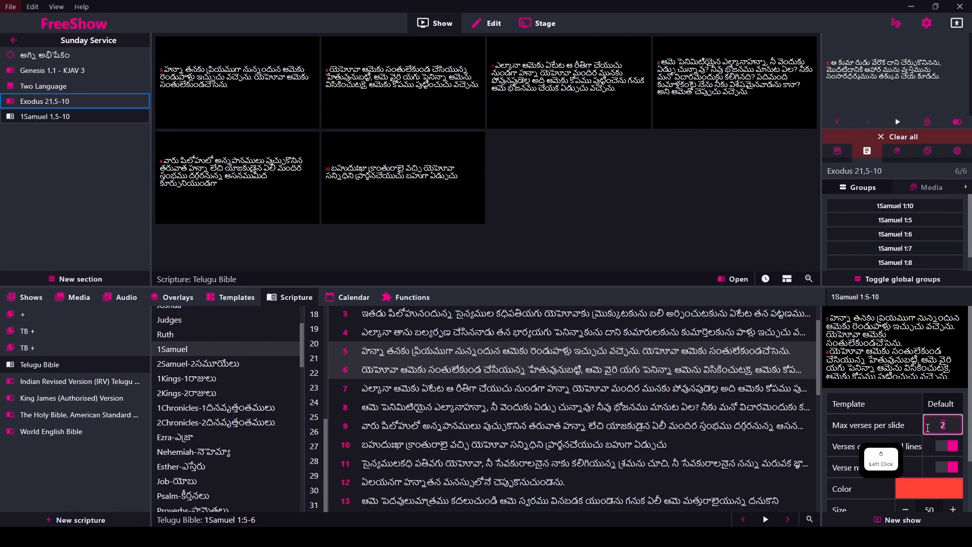
pyautogui.write('1')
pyautogui.press('End')
pyautogui.press('Return')
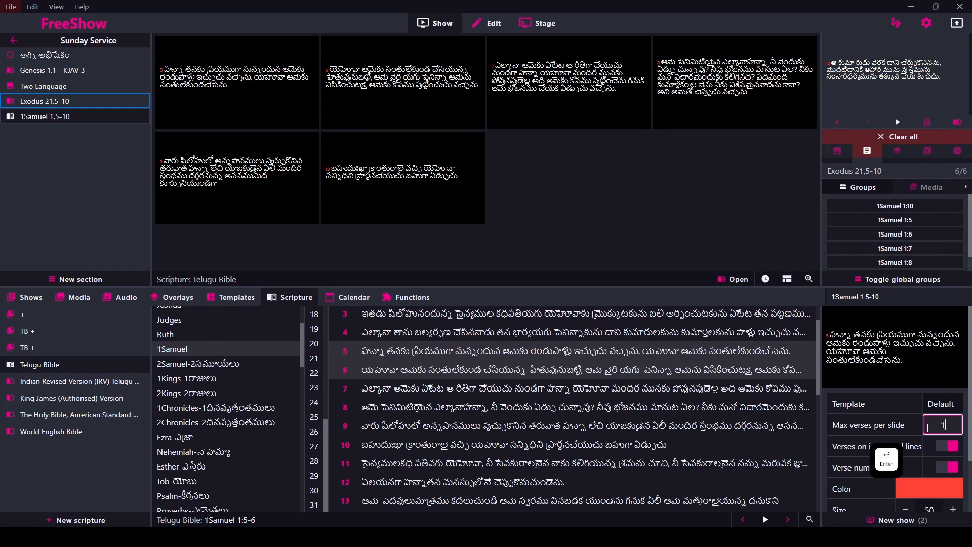
# Step: Turn the verse numbers off and back on to compare the preview
pyautogui.click(944, 457)
pyautogui.click(944, 449)
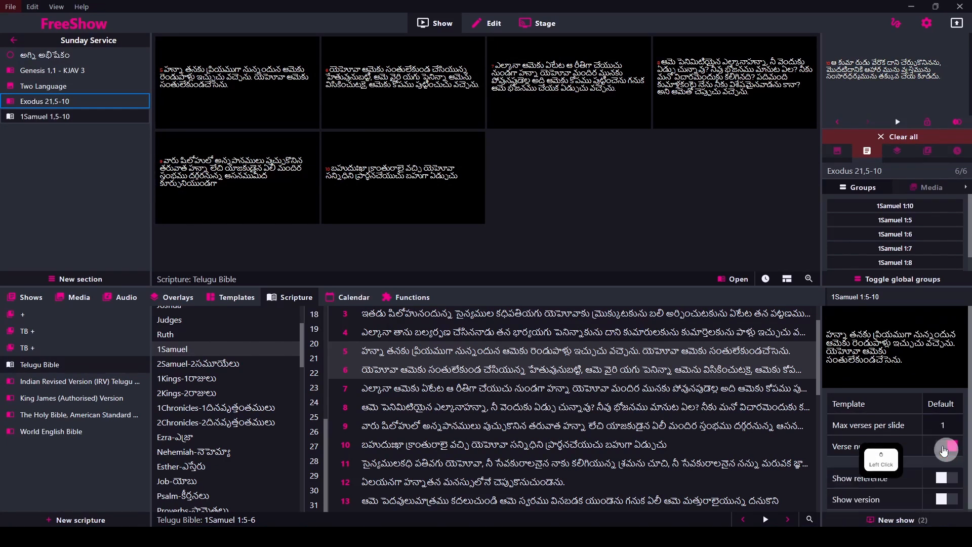
pyautogui.click(950, 448)
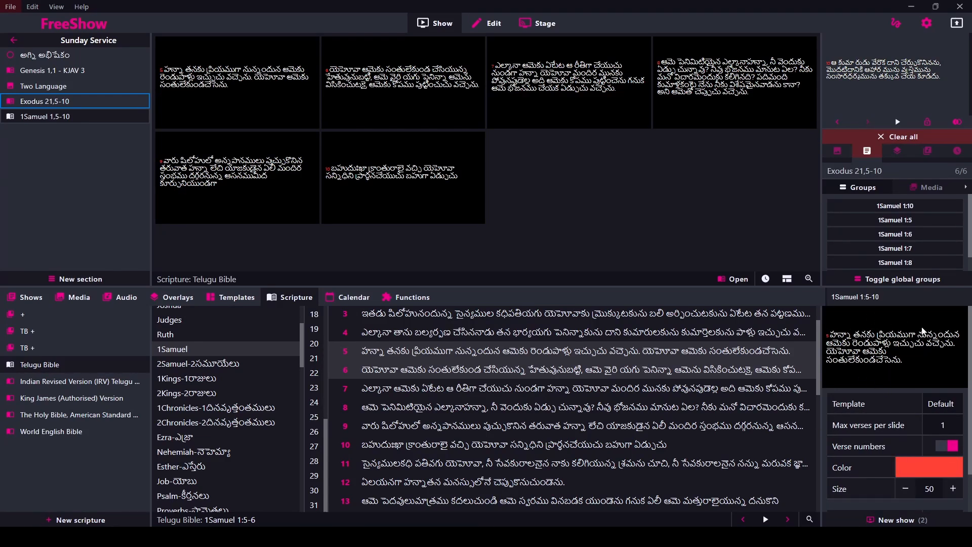
# Step: Review the color choices for the verse numbers and choose Red
pyautogui.scroll(-1, 875, 365)
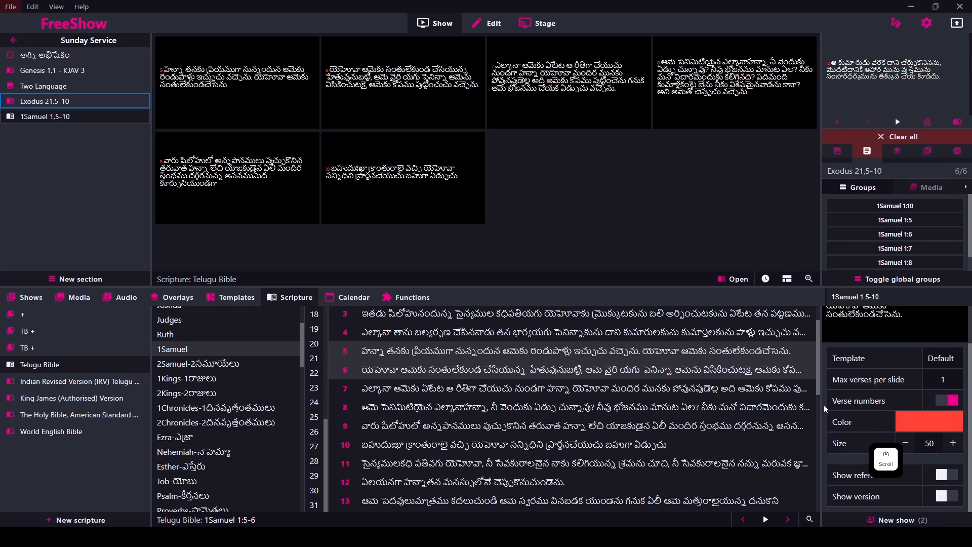
pyautogui.scroll(1, 856, 400)
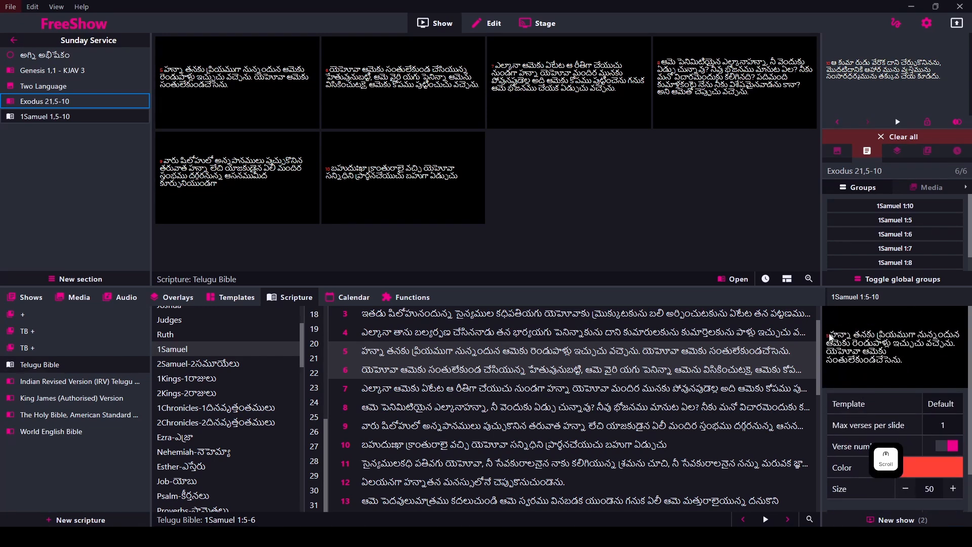
pyautogui.scroll(-1, 864, 376)
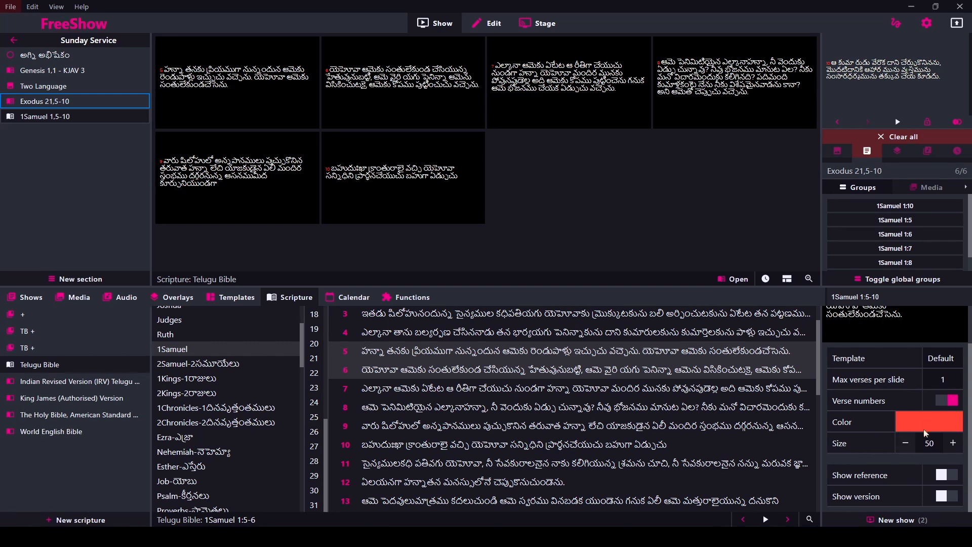
pyautogui.scroll(1, 898, 424)
pyautogui.click(935, 463)
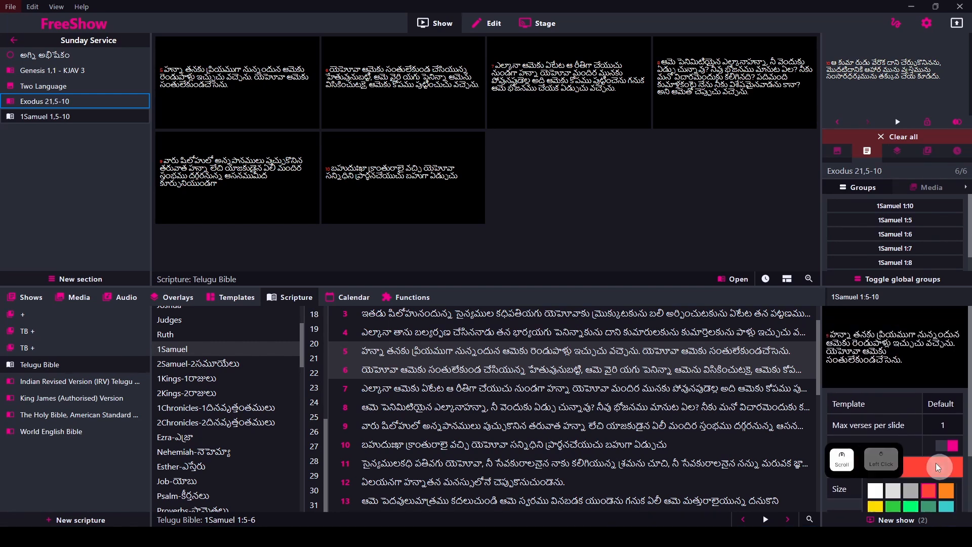
pyautogui.scroll(-2, 954, 485)
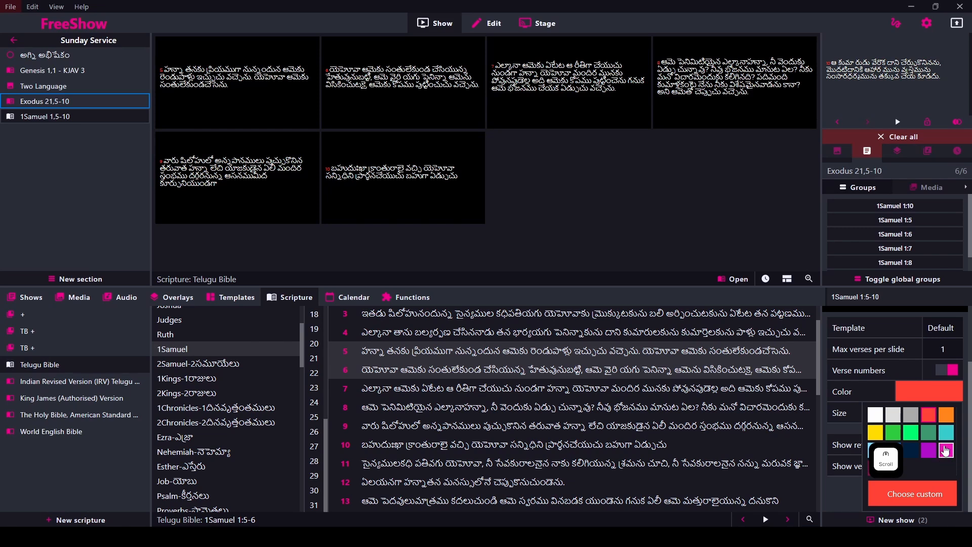
pyautogui.scroll(2, 872, 373)
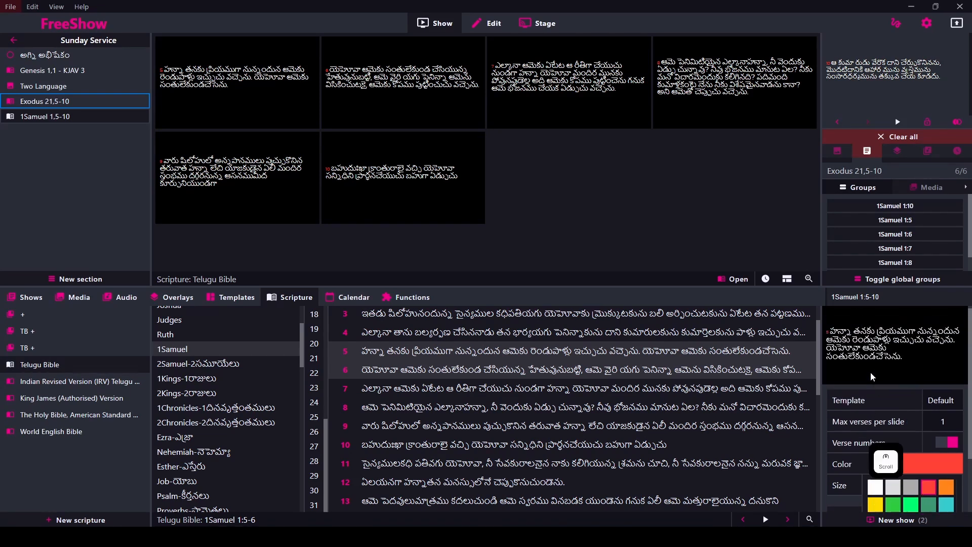
pyautogui.scroll(-2, 870, 372)
pyautogui.click(929, 416)
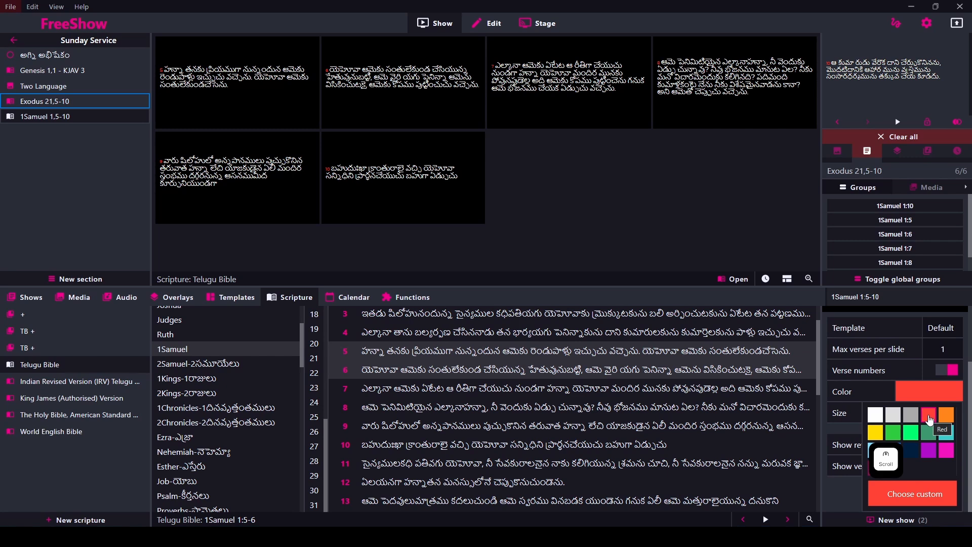
pyautogui.scroll(1, 885, 402)
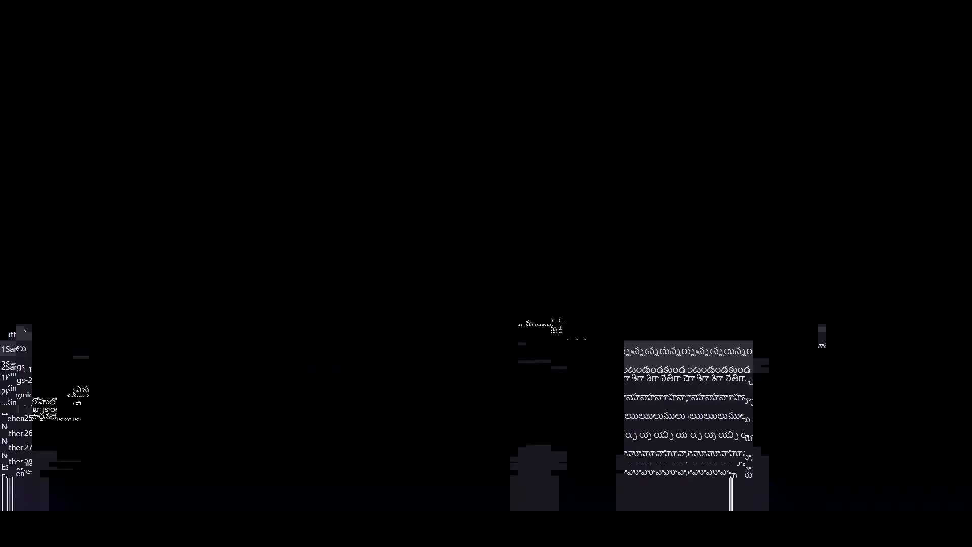
# Step: Try enlarging the verse numbers gradually up to size 110 while checking the preview
pyautogui.scroll(-1, 951, 453)
pyautogui.click(953, 444)
pyautogui.click(953, 445)
pyautogui.click(953, 445)
pyautogui.click(953, 444)
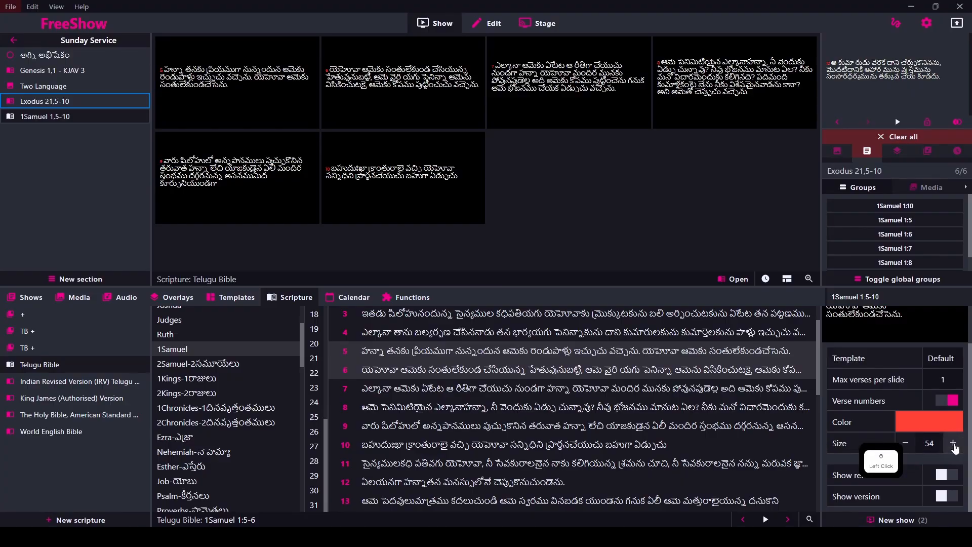
pyautogui.click(953, 444)
pyautogui.click(953, 444)
pyautogui.click(953, 444)
pyautogui.scroll(1, 931, 421)
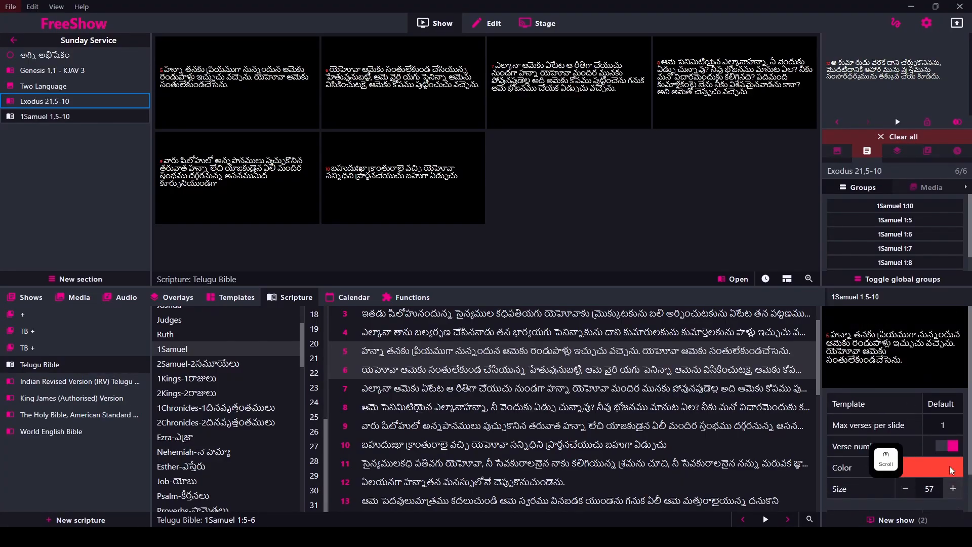
pyautogui.click(954, 488)
pyautogui.click(953, 488)
pyautogui.click(954, 488)
pyautogui.click(954, 488)
pyautogui.click(953, 488)
pyautogui.doubleClick(955, 487)
pyautogui.click(954, 487)
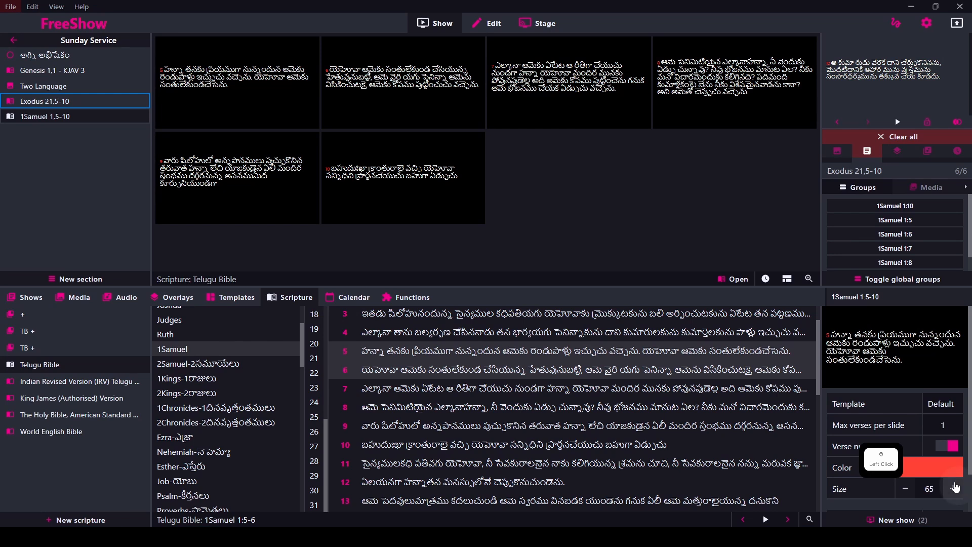
pyautogui.doubleClick(955, 487)
pyautogui.doubleClick(955, 487)
pyautogui.click(954, 487)
pyautogui.doubleClick(954, 487)
pyautogui.doubleClick(955, 487)
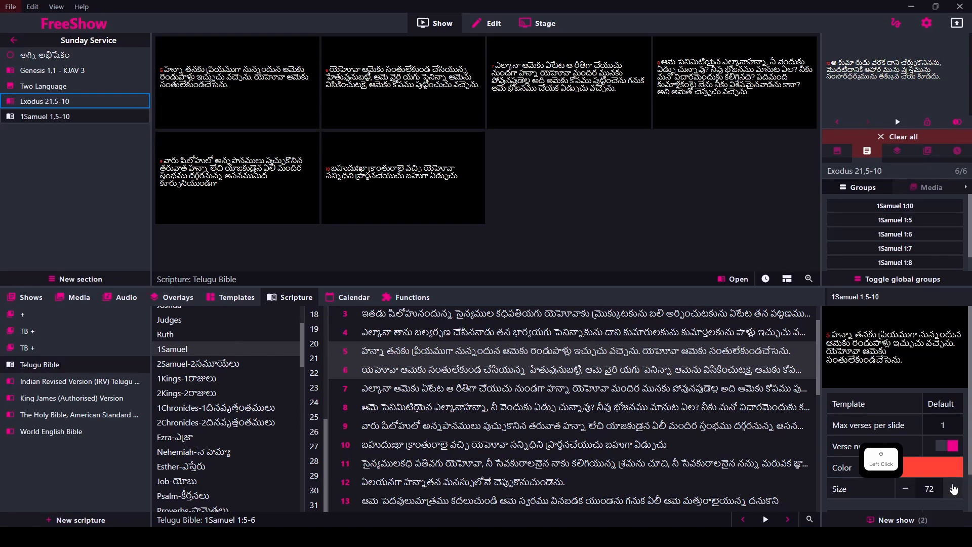
pyautogui.doubleClick(954, 488)
pyautogui.doubleClick(955, 487)
pyautogui.click(954, 488)
pyautogui.doubleClick(954, 488)
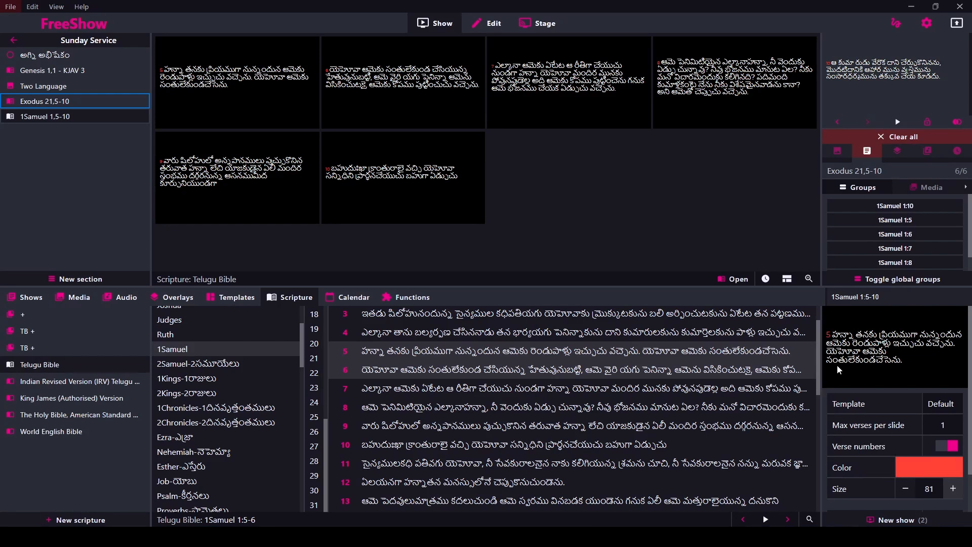
pyautogui.scroll(-2, 934, 381)
pyautogui.doubleClick(953, 443)
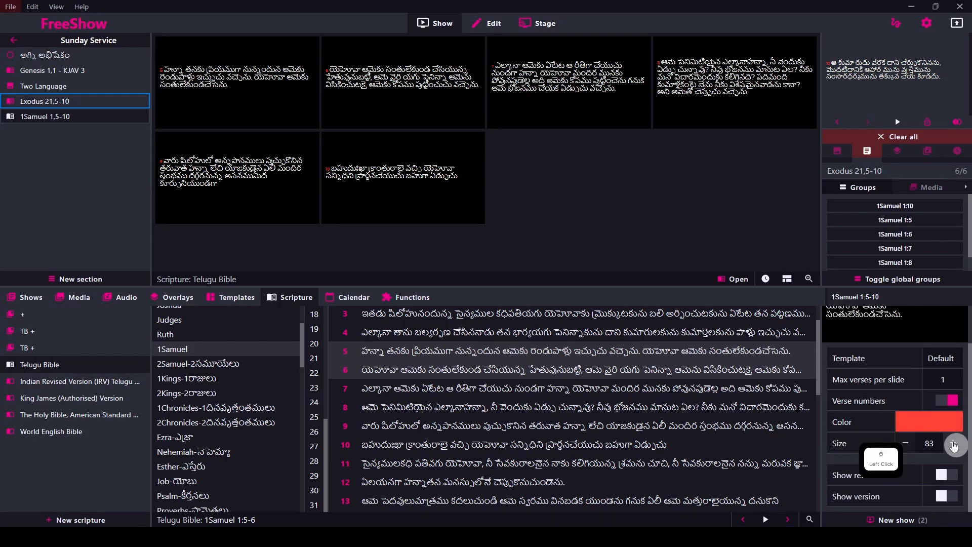
pyautogui.doubleClick(952, 443)
pyautogui.doubleClick(953, 443)
pyautogui.doubleClick(952, 442)
pyautogui.doubleClick(952, 442)
pyautogui.doubleClick(953, 443)
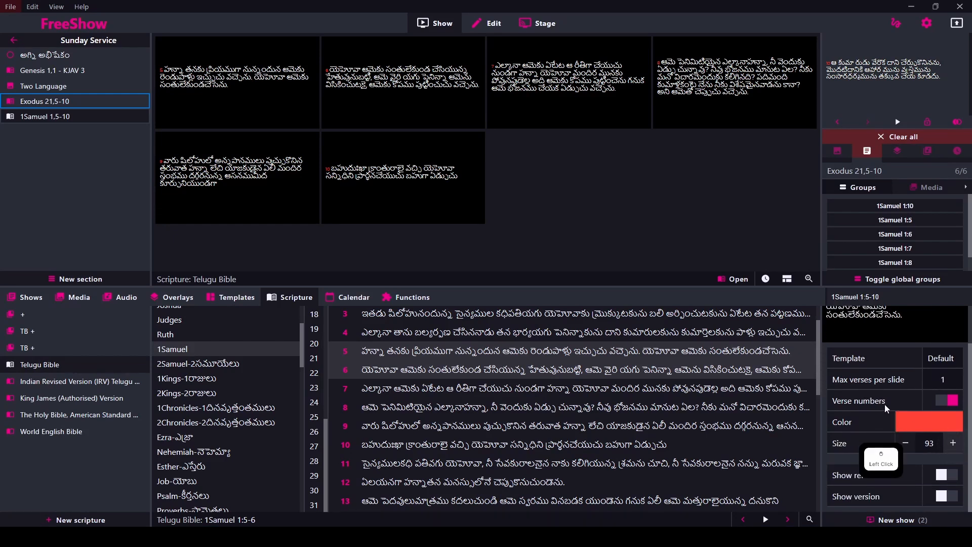
pyautogui.scroll(2, 884, 404)
# Step: Set the verse number size to 50
pyautogui.doubleClick(941, 488)
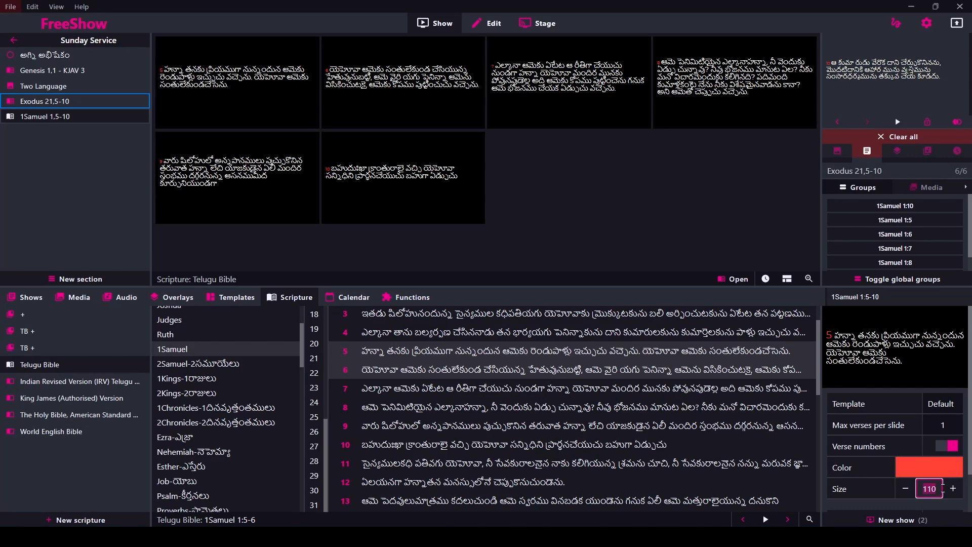
pyautogui.write('50')
pyautogui.press('Return')
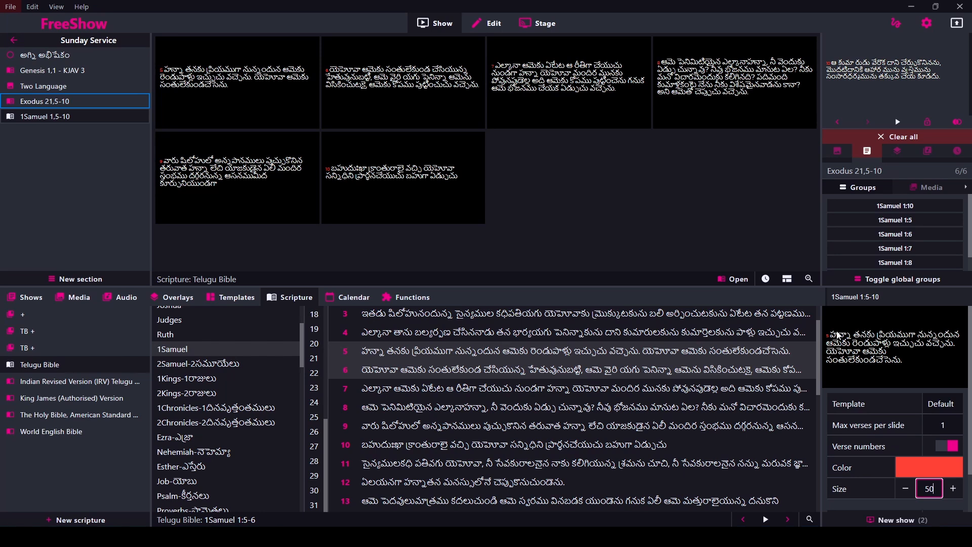
# Step: Turn on the scripture reference for the slides and check it in the preview
pyautogui.scroll(-1, 870, 392)
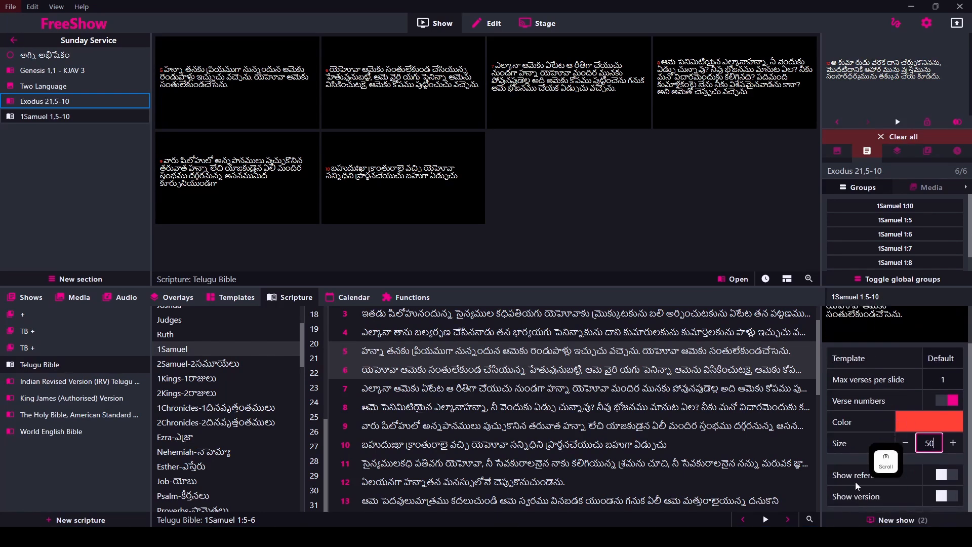
pyautogui.scroll(1, 874, 369)
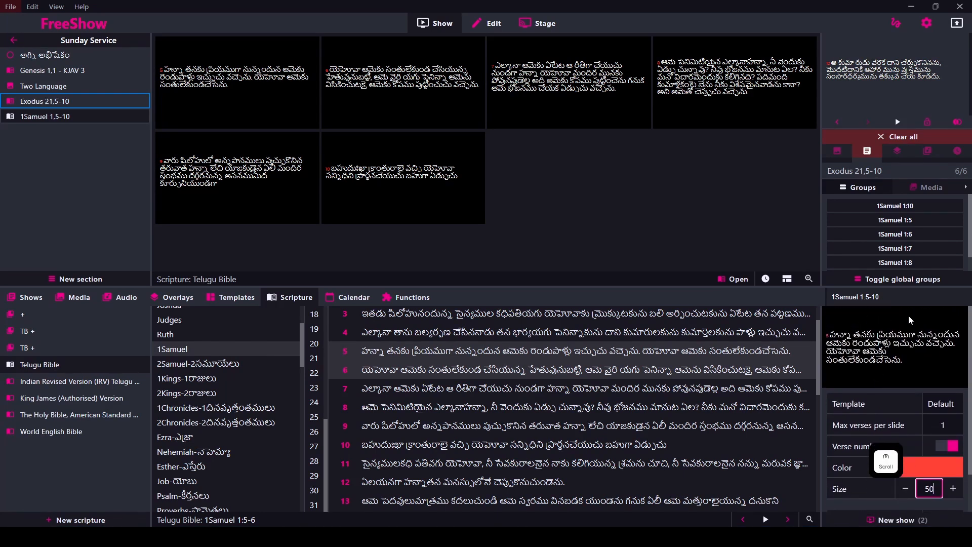
pyautogui.scroll(-1, 835, 422)
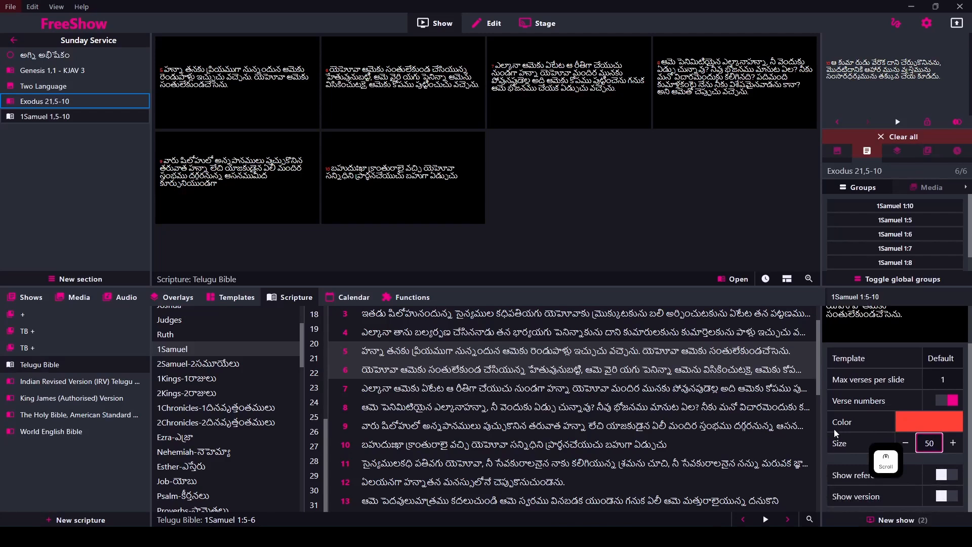
pyautogui.click(954, 476)
pyautogui.scroll(1, 889, 432)
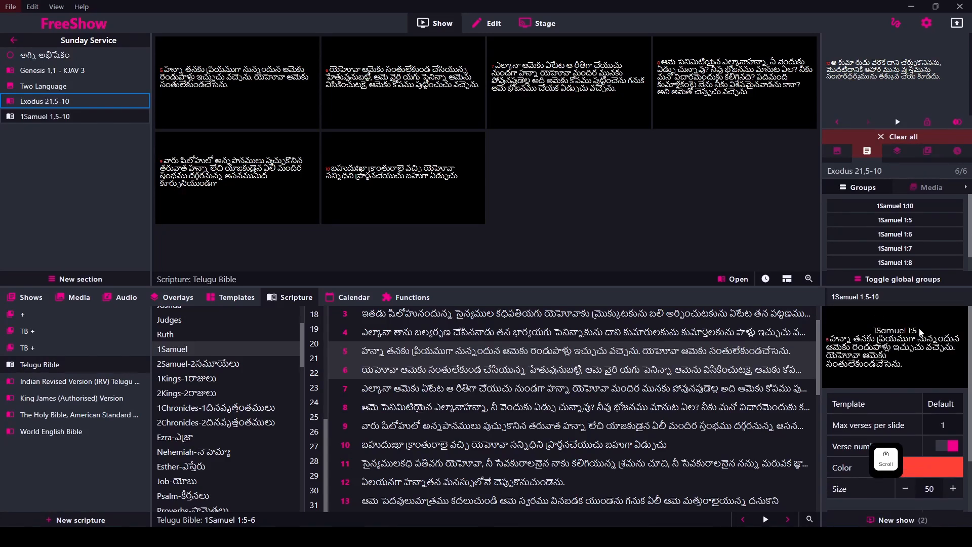
# Step: Turn on the Bible version name for the slides and check it in the preview
pyautogui.scroll(-1, 876, 340)
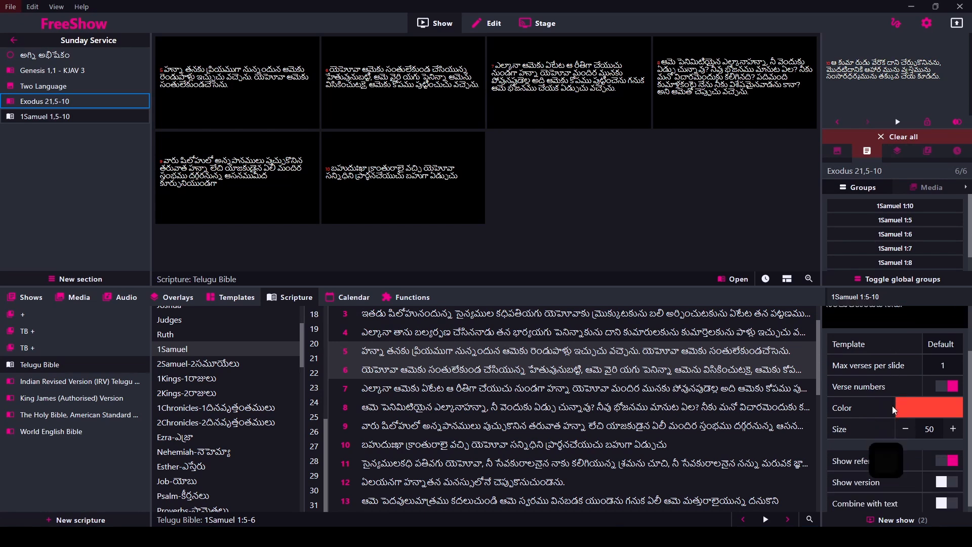
pyautogui.scroll(1, 875, 358)
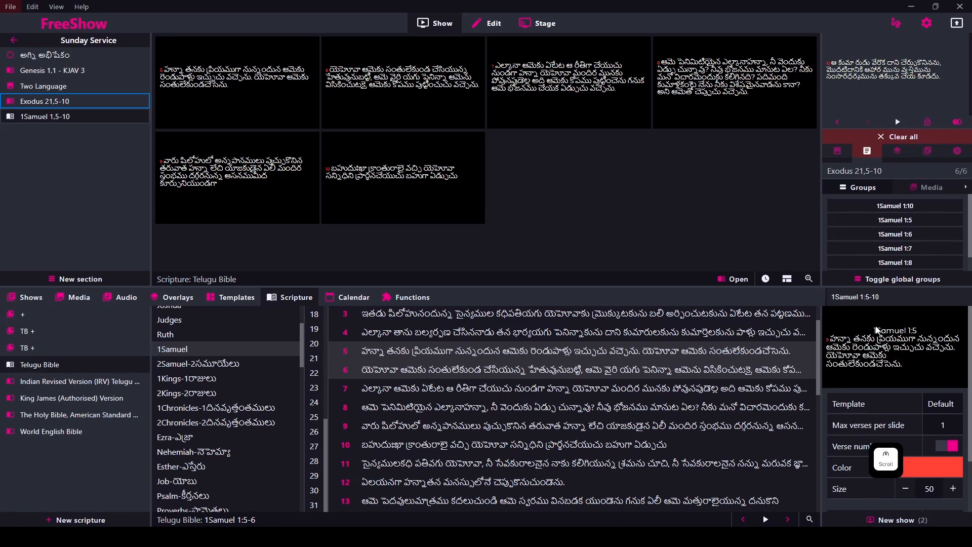
pyautogui.scroll(-1, 878, 354)
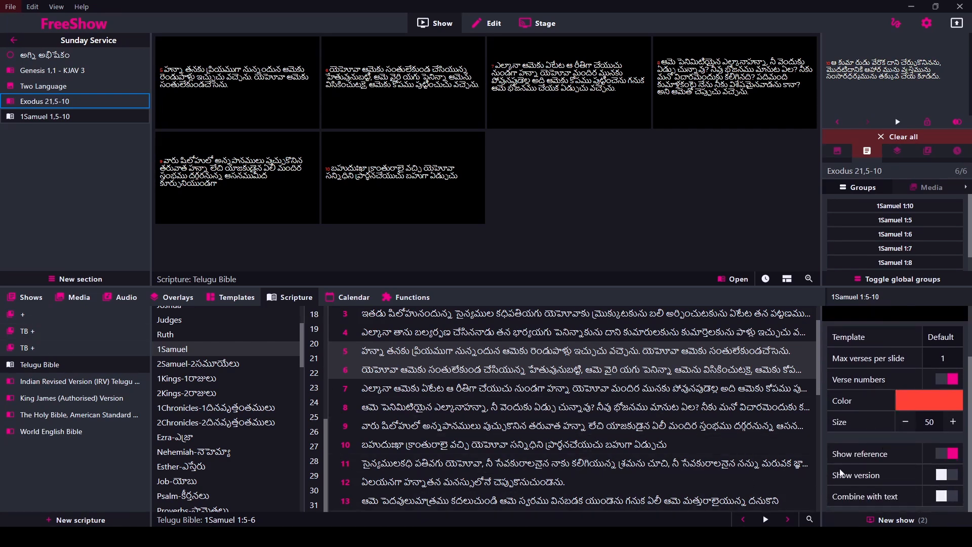
pyautogui.click(954, 479)
pyautogui.scroll(1, 888, 418)
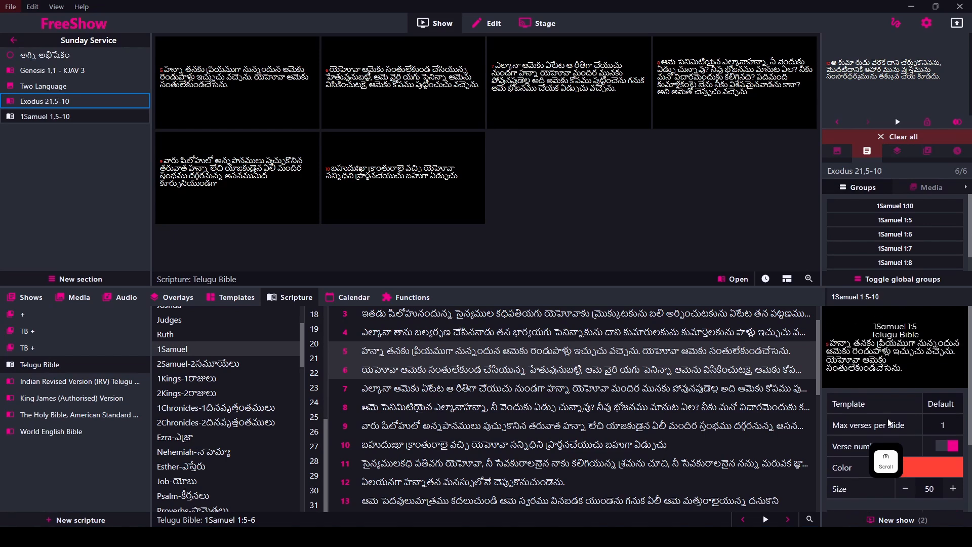
# Step: Turn on combining the scripture reference and version with the verse text after comparing the settings with the slide preview
pyautogui.scroll(-2, 922, 441)
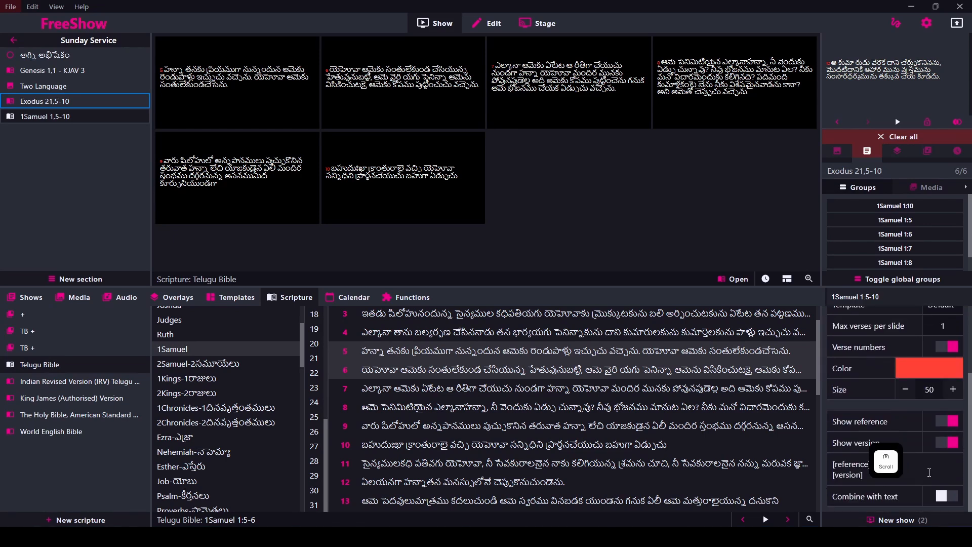
pyautogui.scroll(2, 919, 419)
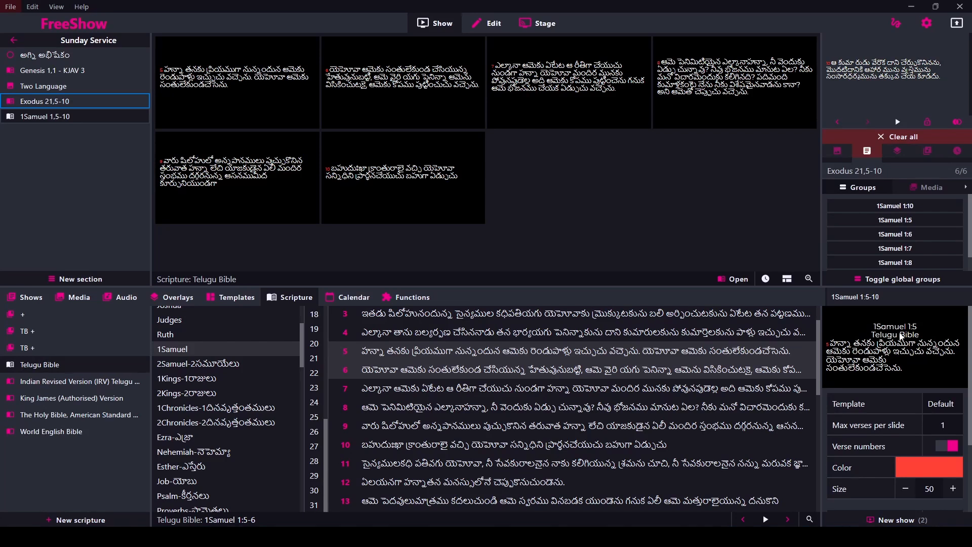
pyautogui.scroll(-1, 923, 372)
pyautogui.scroll(-3, 933, 427)
pyautogui.scroll(3, 906, 371)
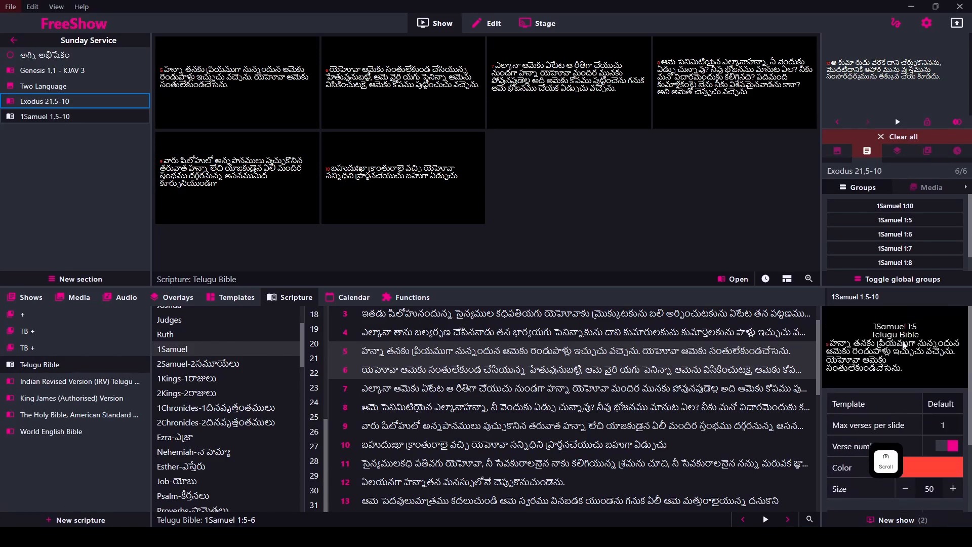
pyautogui.scroll(-3, 953, 357)
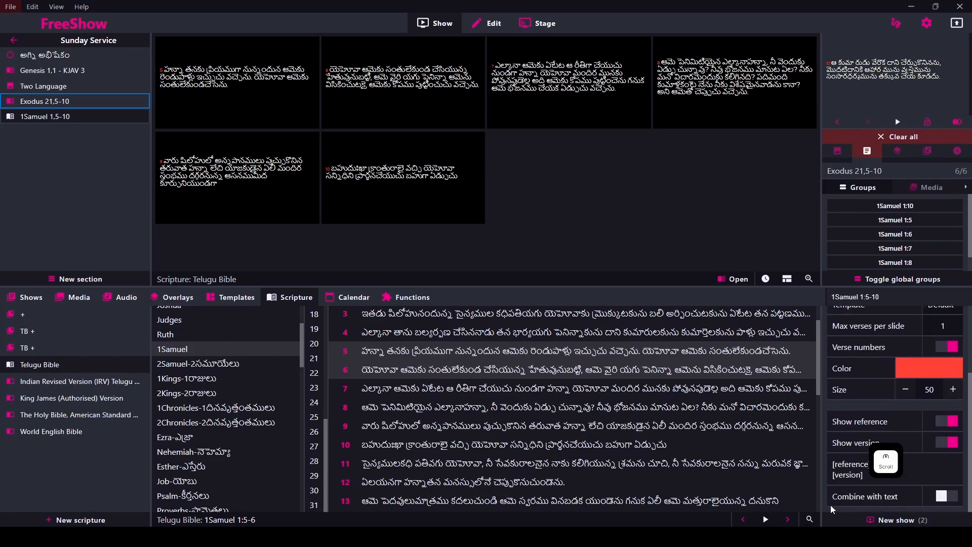
pyautogui.scroll(2, 882, 403)
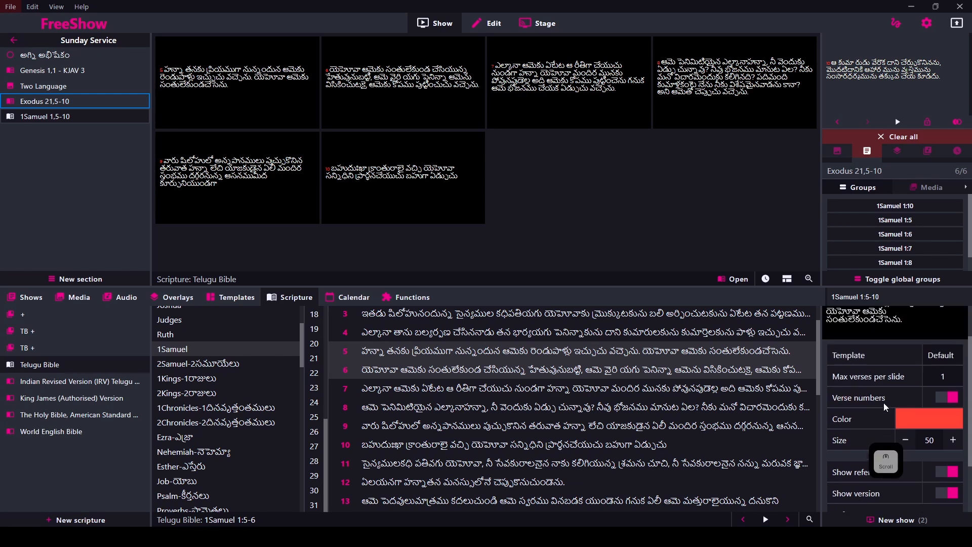
pyautogui.scroll(2, 883, 402)
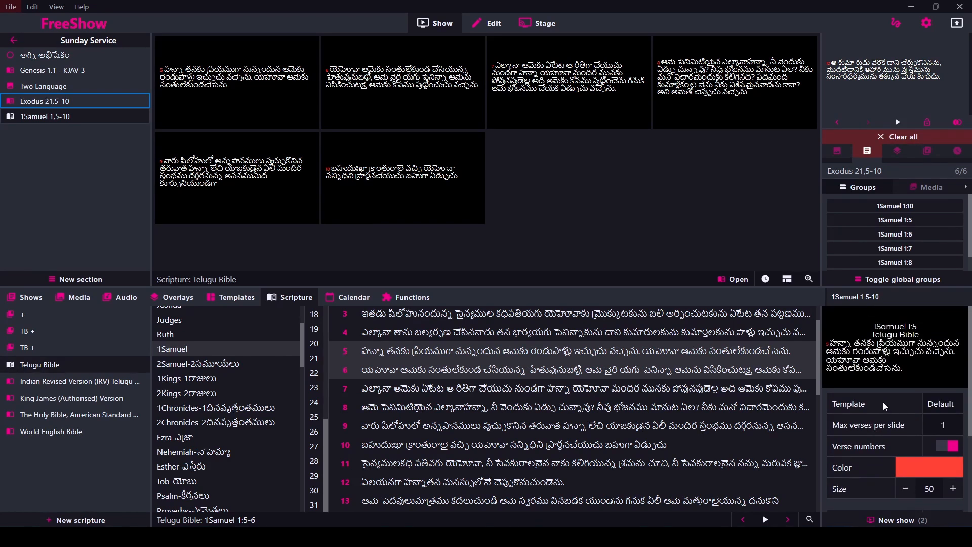
pyautogui.scroll(-5, 883, 402)
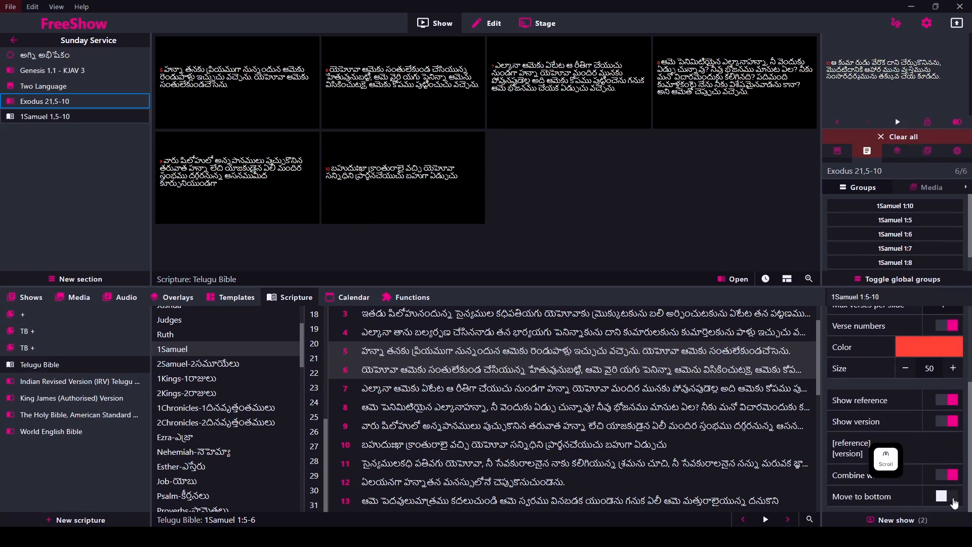
# Step: Turn on moving the reference and version to the bottom of the slide and check the layout in the preview
pyautogui.scroll(2, 849, 473)
pyautogui.scroll(-2, 852, 458)
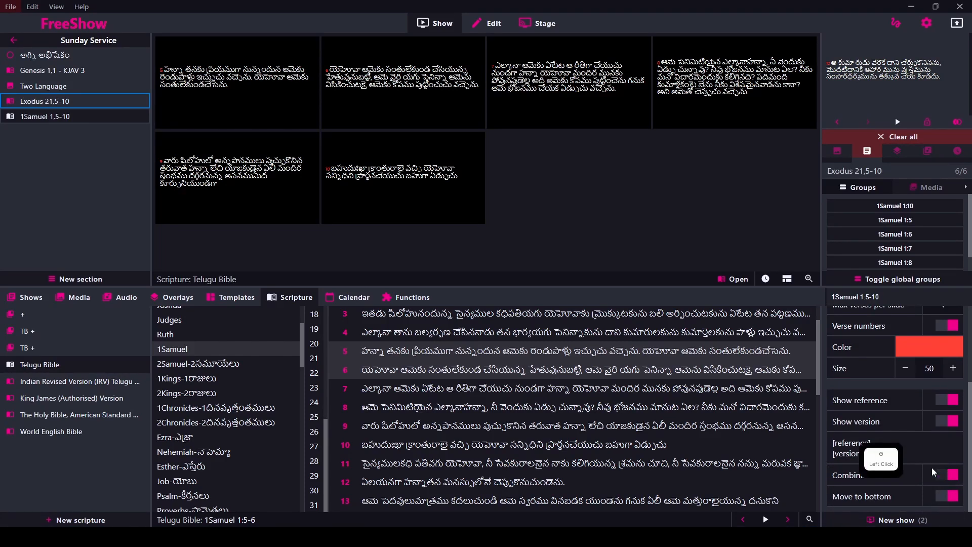
pyautogui.scroll(3, 931, 467)
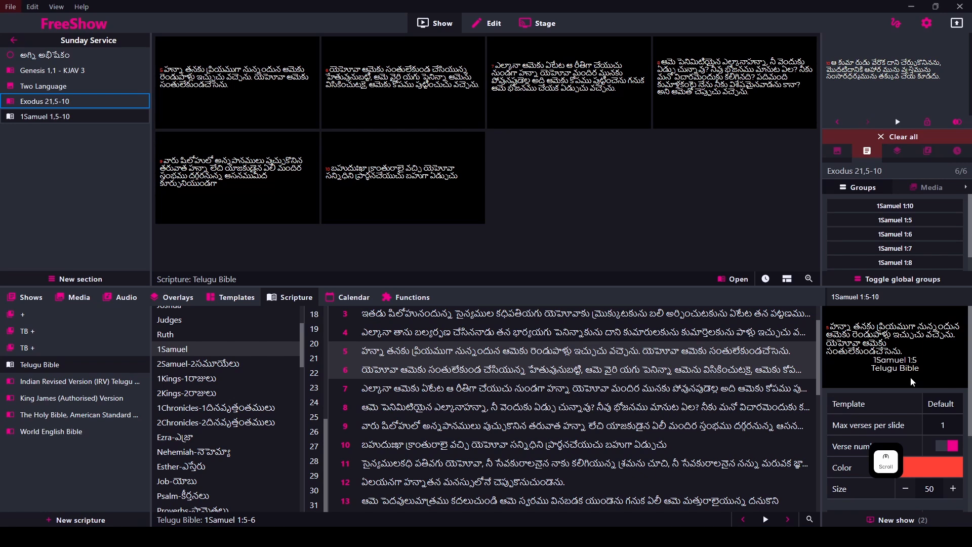
pyautogui.scroll(-3, 910, 377)
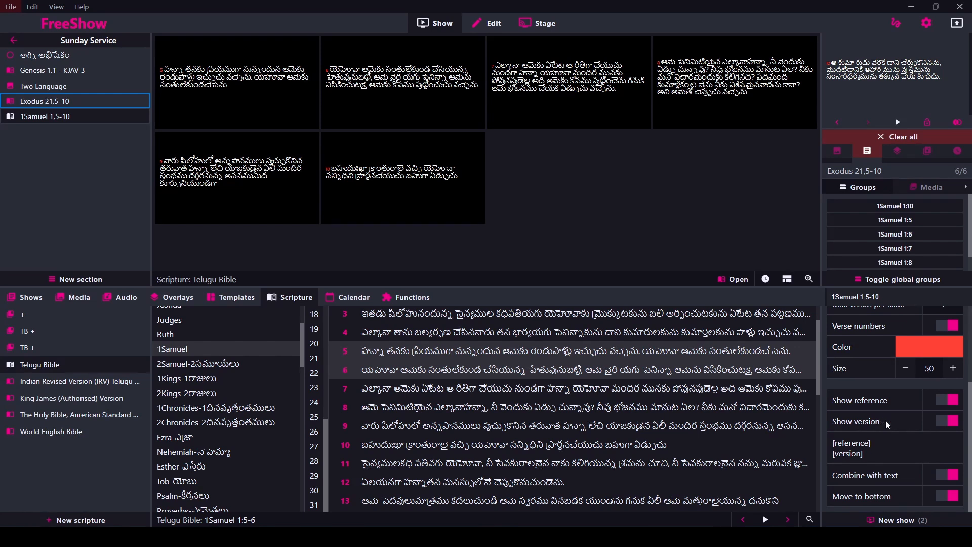
pyautogui.scroll(3, 907, 395)
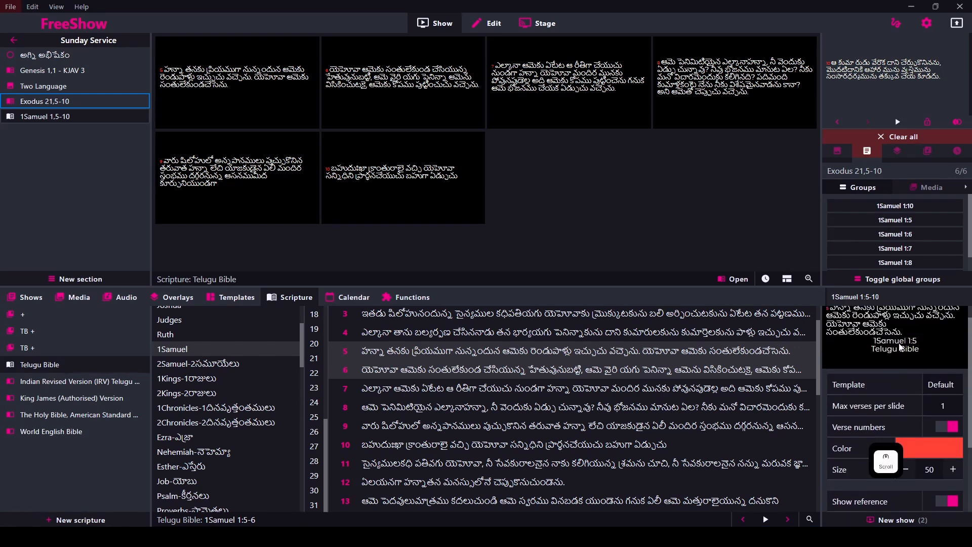
pyautogui.scroll(-3, 937, 473)
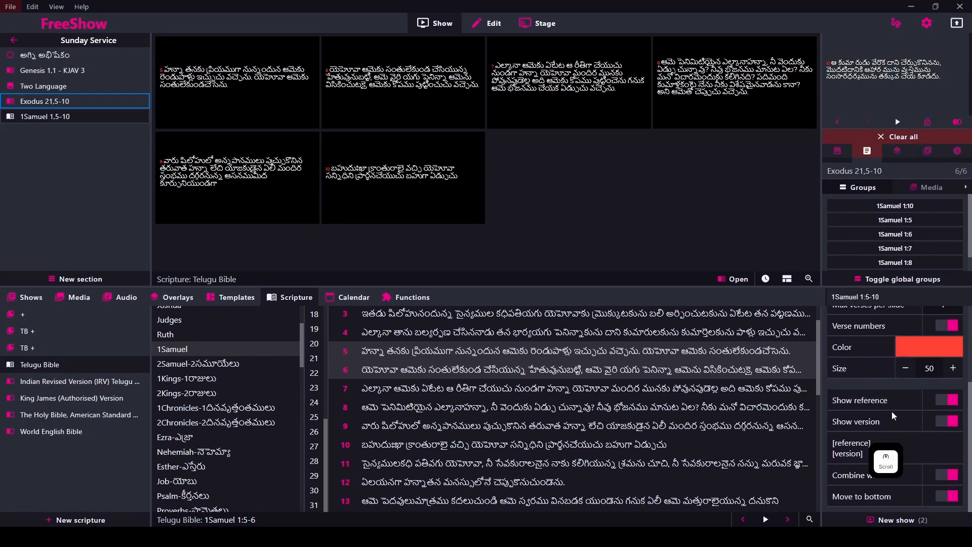
pyautogui.scroll(3, 883, 406)
pyautogui.scroll(-2, 883, 407)
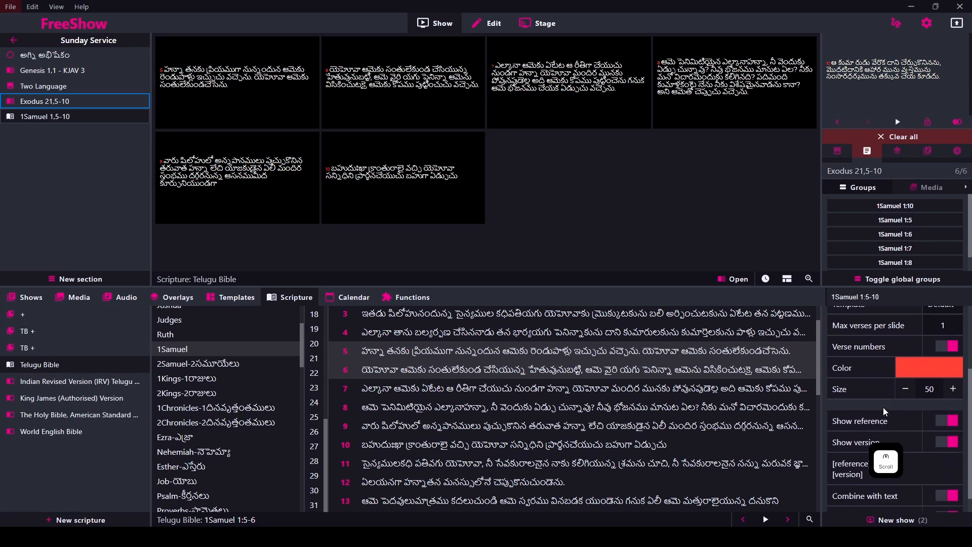
pyautogui.scroll(-1, 883, 407)
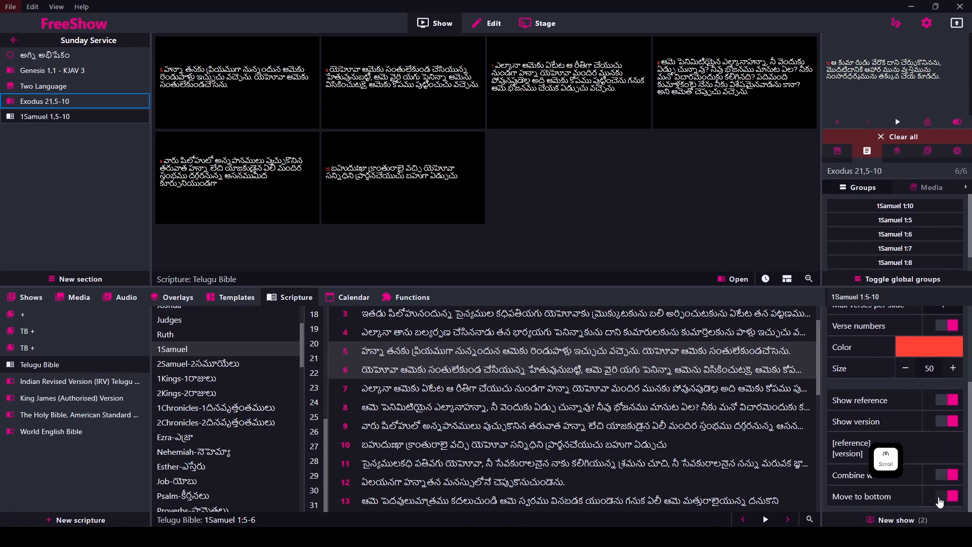
pyautogui.scroll(3, 899, 405)
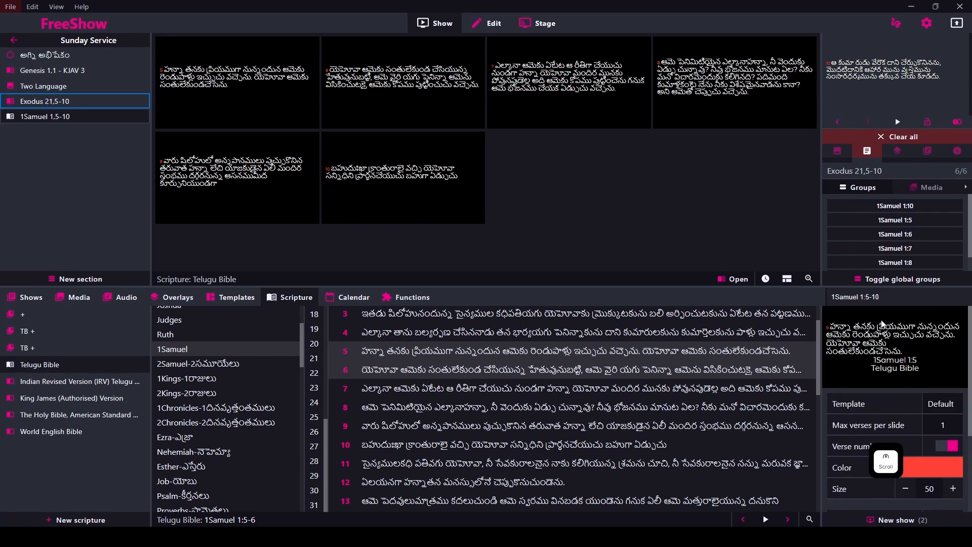
# Step: Turn off moving the reference to the bottom and combining it with the text, and check the slide preview
pyautogui.scroll(-5, 897, 386)
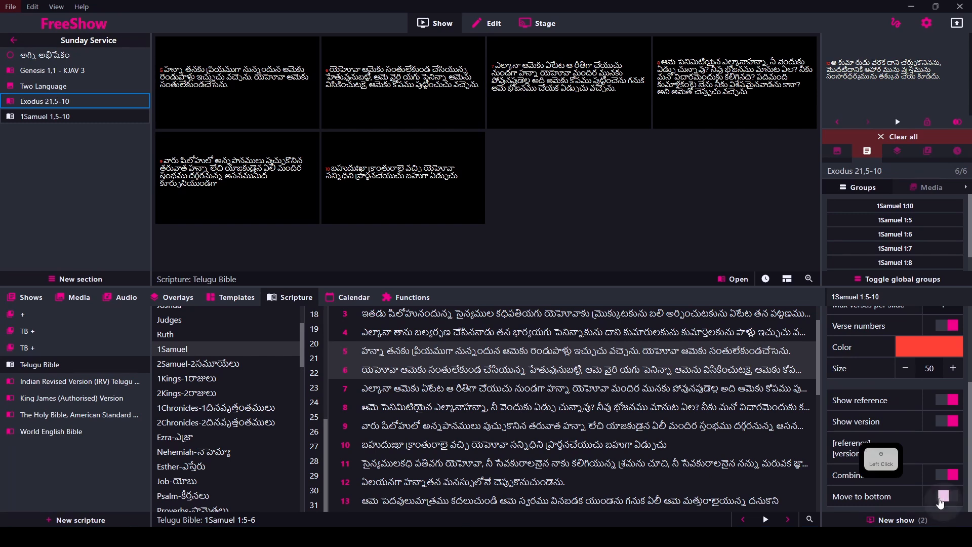
pyautogui.click(940, 475)
pyautogui.scroll(3, 903, 453)
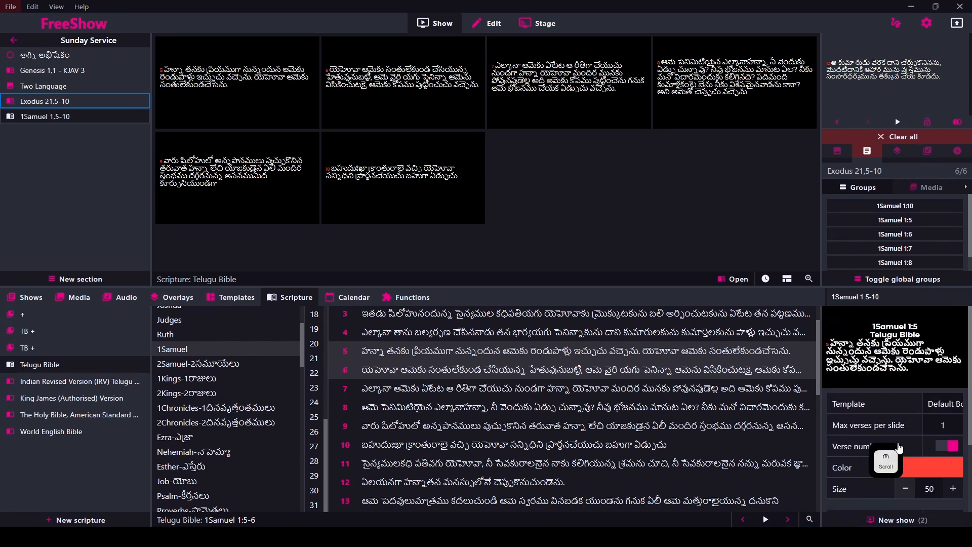
# Step: Turn off the Bible version name and the scripture reference for the slides, and check the preview
pyautogui.scroll(-3, 890, 399)
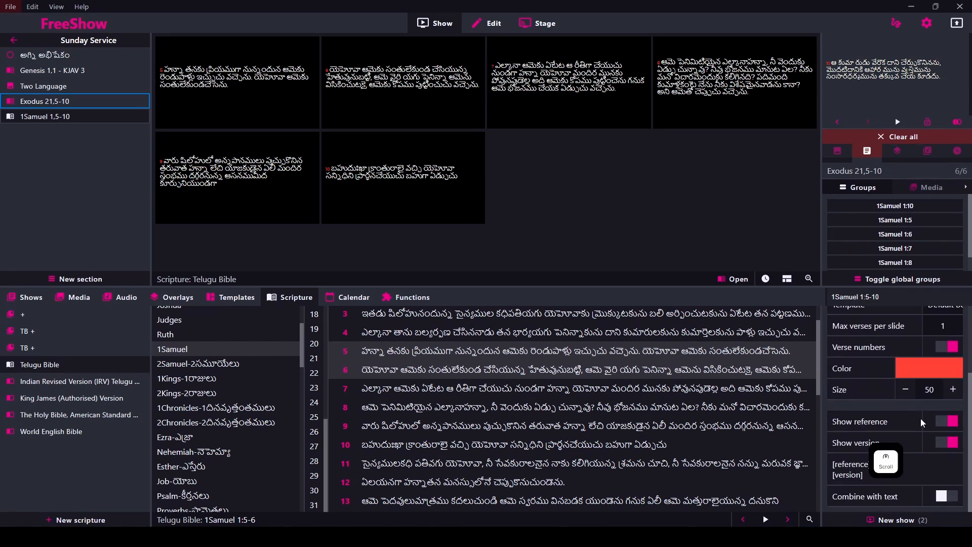
pyautogui.click(941, 444)
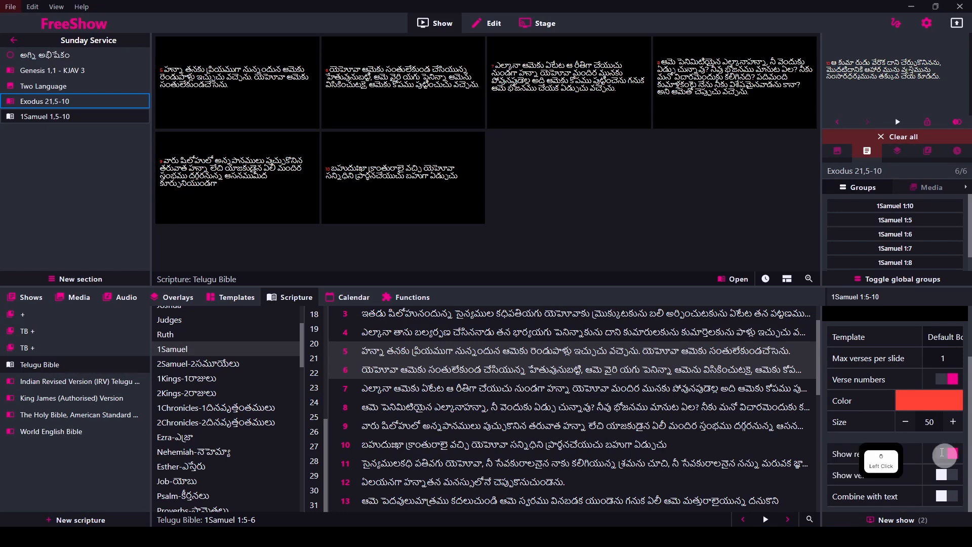
pyautogui.scroll(3, 876, 417)
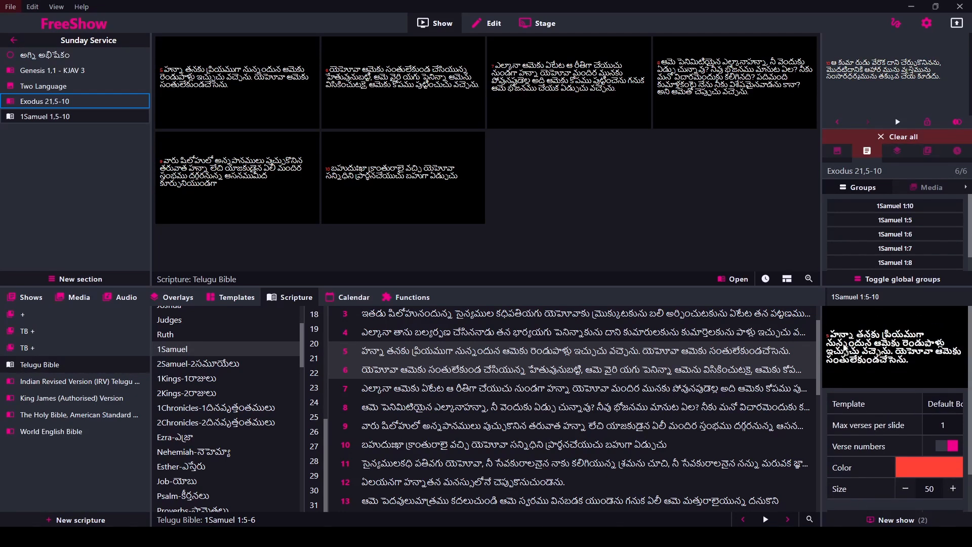
pyautogui.scroll(-2, 882, 403)
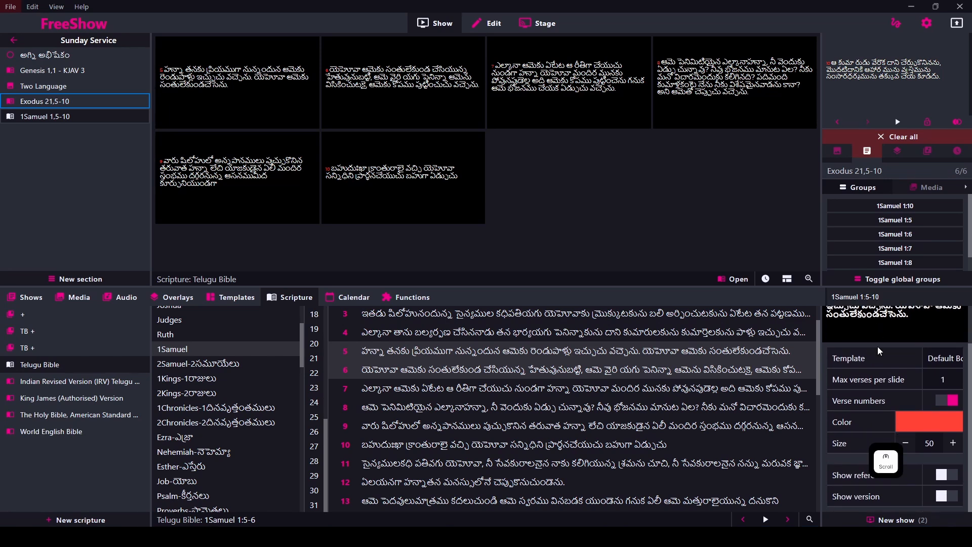
# Step: Create a new show from 1 Samuel 1:5-6 and output its two slides, viewing the first one in the enlarged preview
pyautogui.click(895, 521)
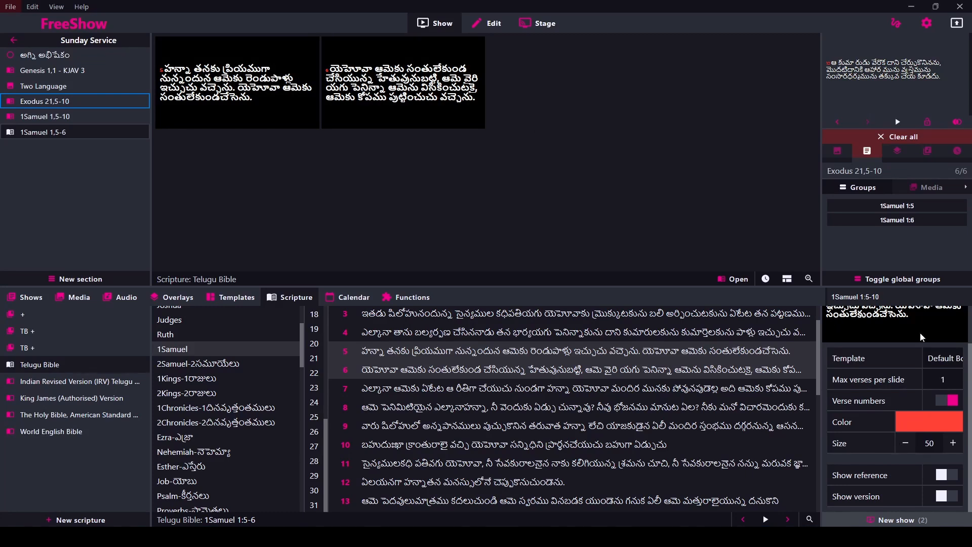
pyautogui.scroll(1, 876, 365)
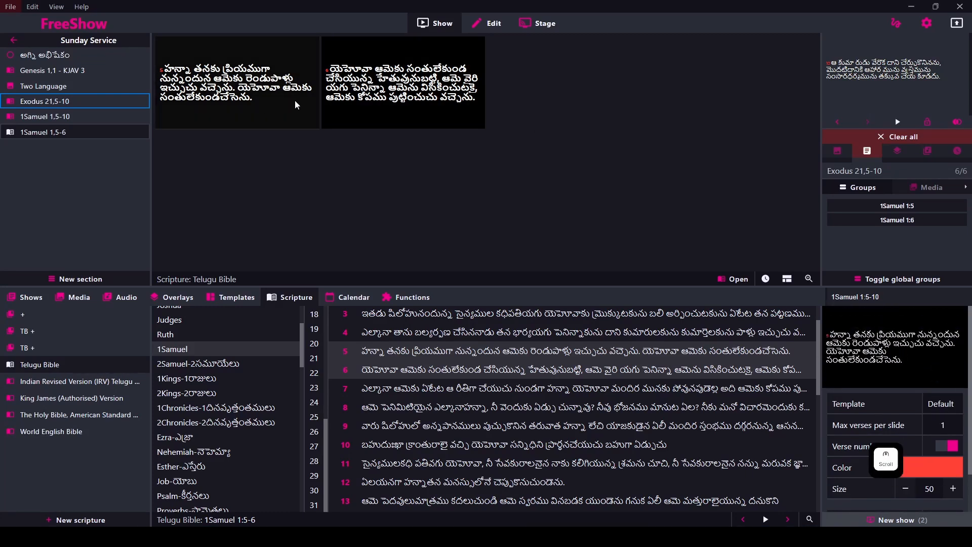
pyautogui.click(229, 99)
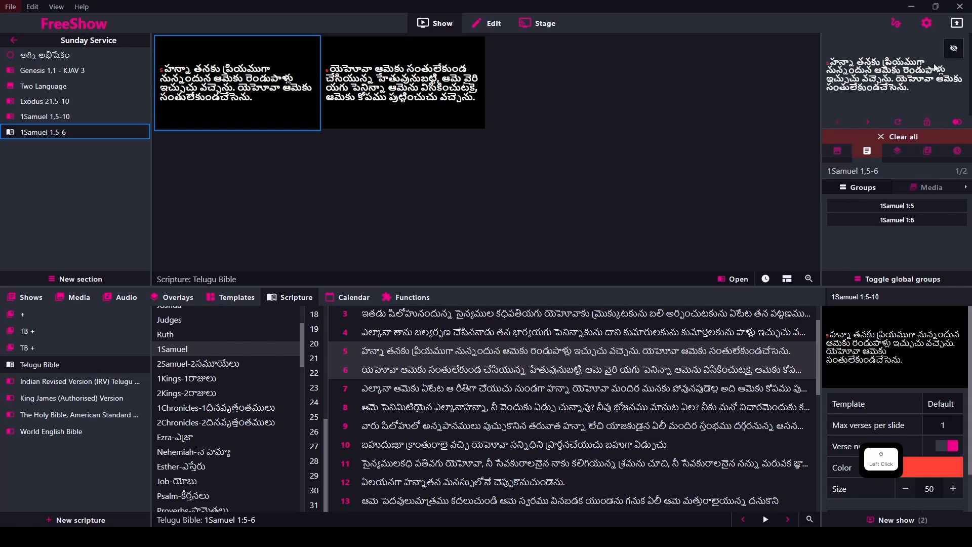
pyautogui.click(914, 73)
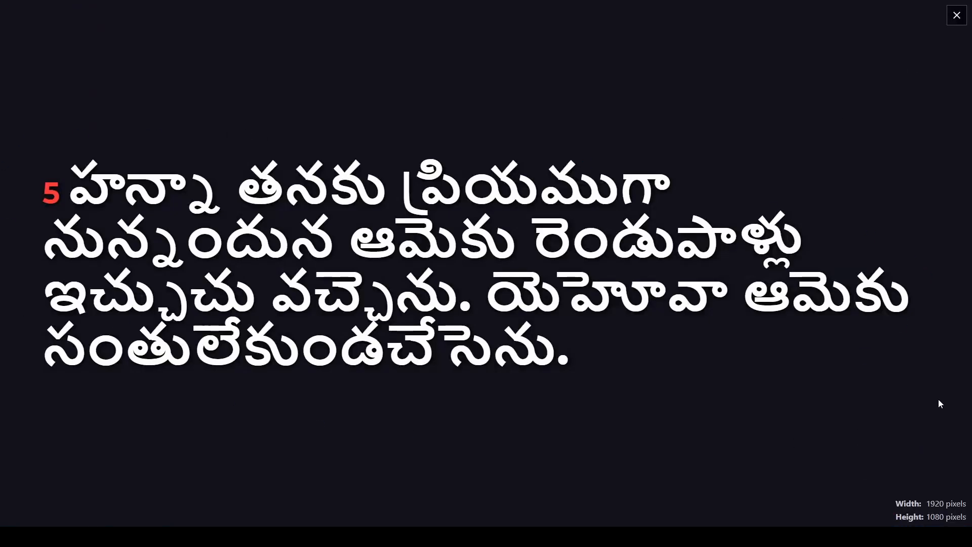
pyautogui.click(956, 15)
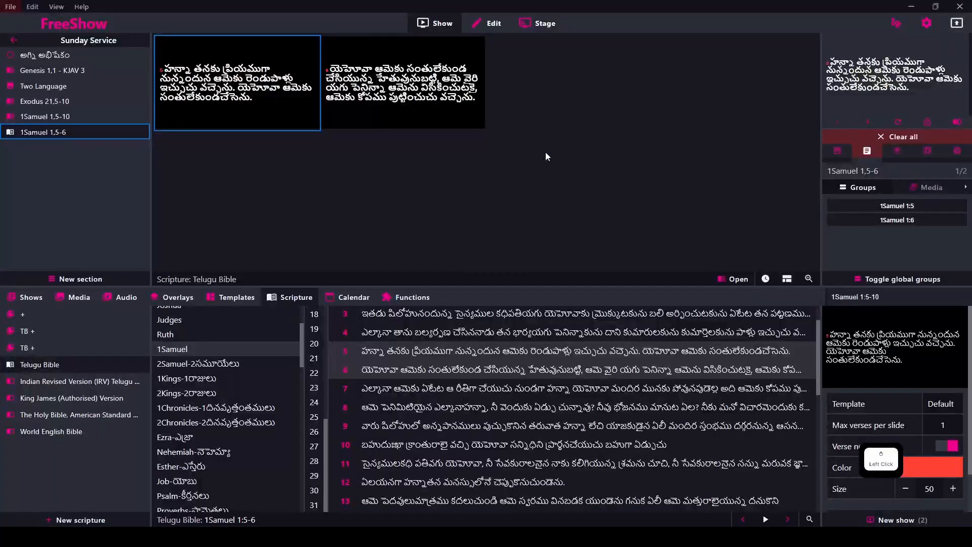
pyautogui.click(389, 73)
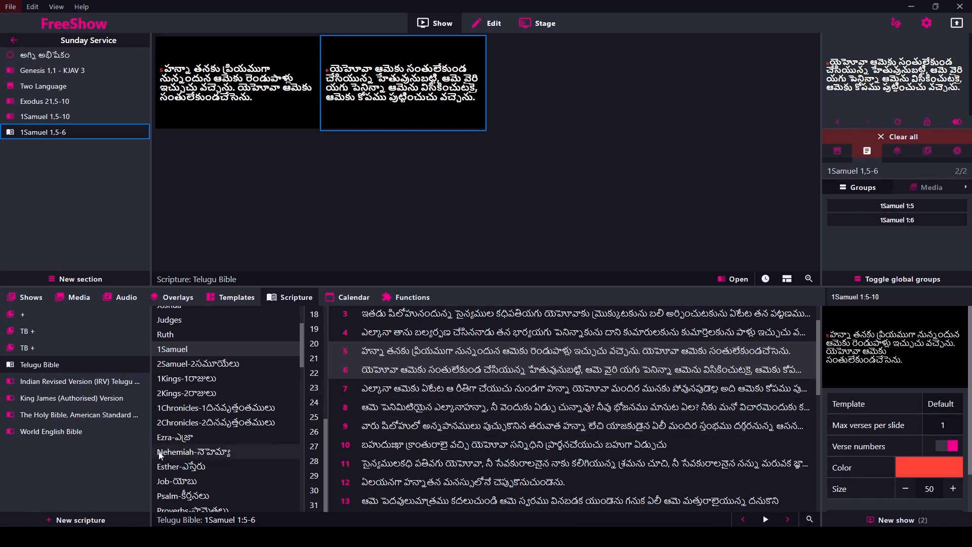
# Step: Create a scripture collection combining the Telugu Bible and the Indian Revised Version (IRV) Telugu
pyautogui.click(74, 459)
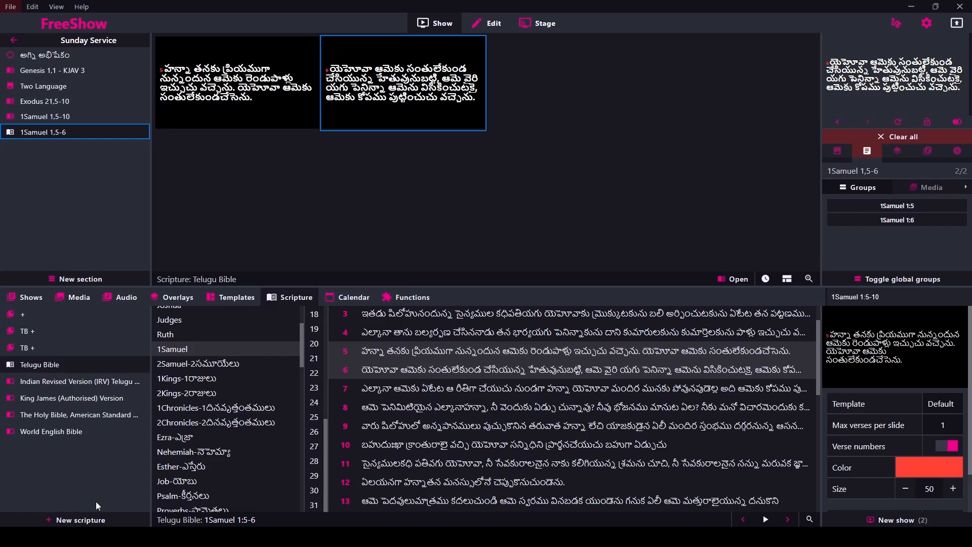
pyautogui.click(48, 382)
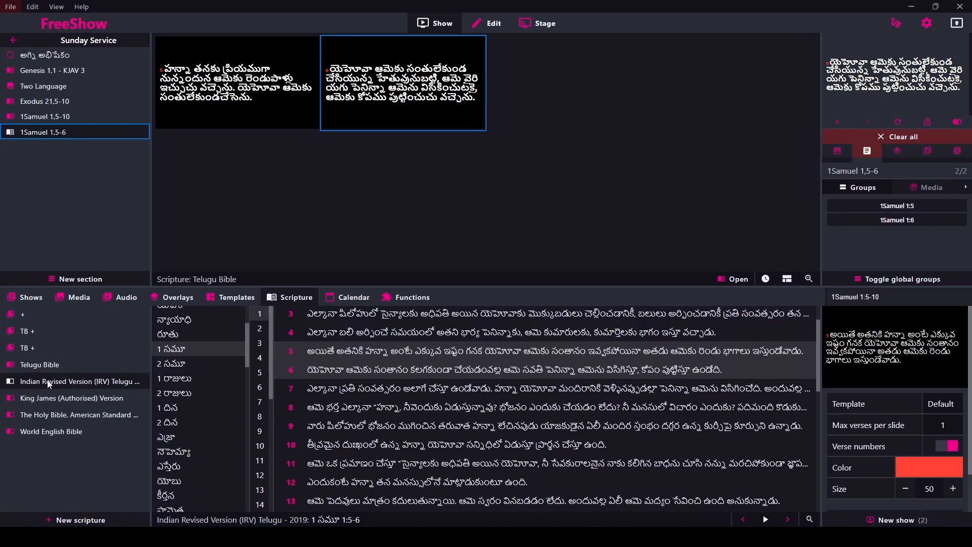
pyautogui.keyDown('ctrl'); pyautogui.click(48, 365); pyautogui.keyUp('ctrl')
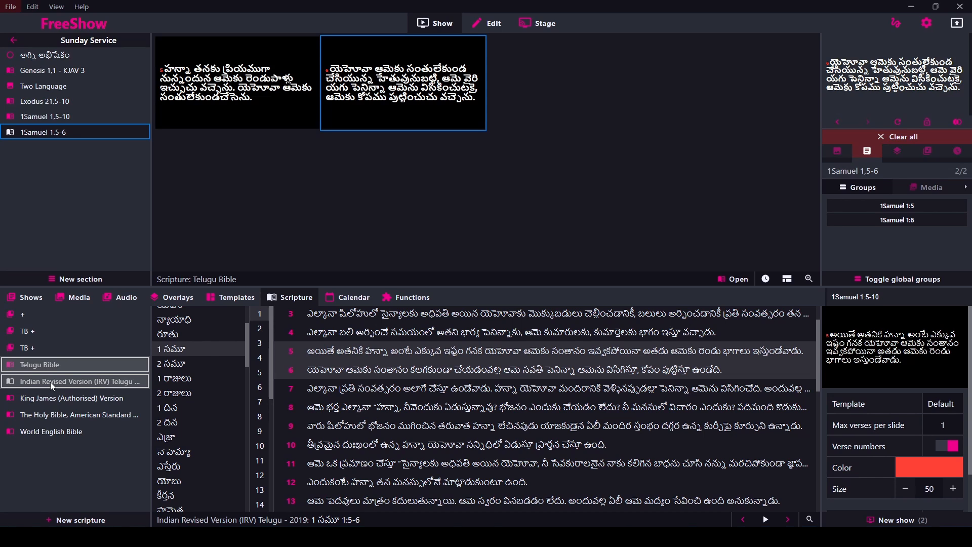
pyautogui.rightClick(50, 381)
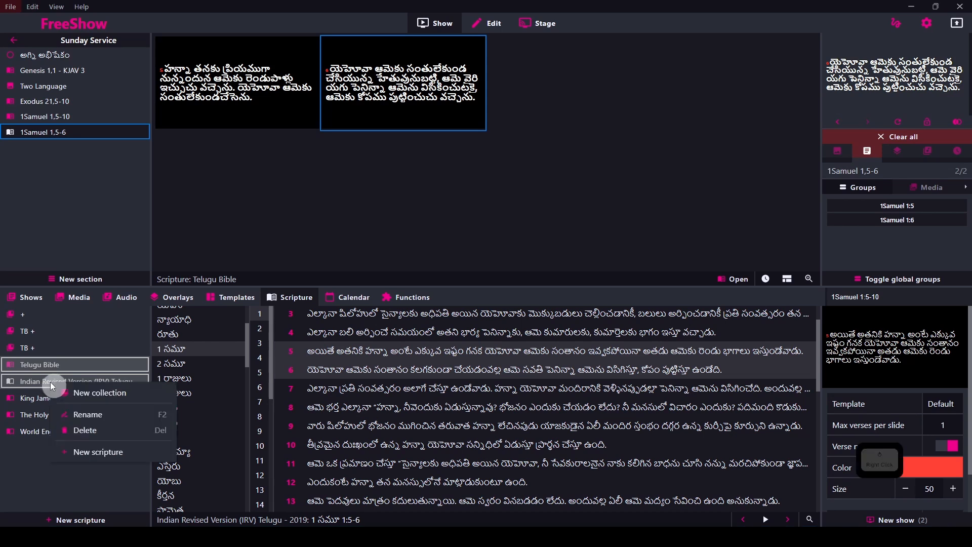
pyautogui.click(77, 395)
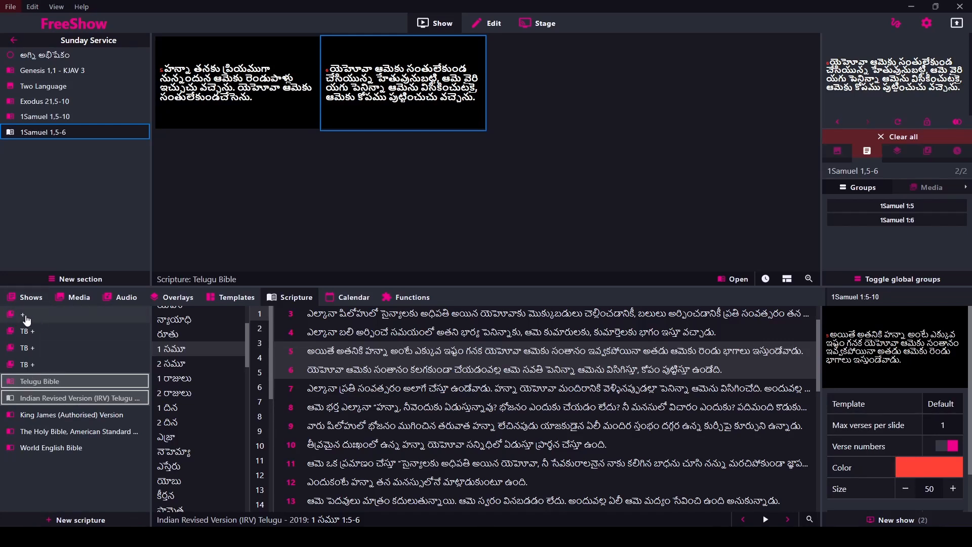
# Step: Create another collection from the same two Telugu Bibles and open it at chapter 1
pyautogui.rightClick(52, 382)
pyautogui.click(71, 387)
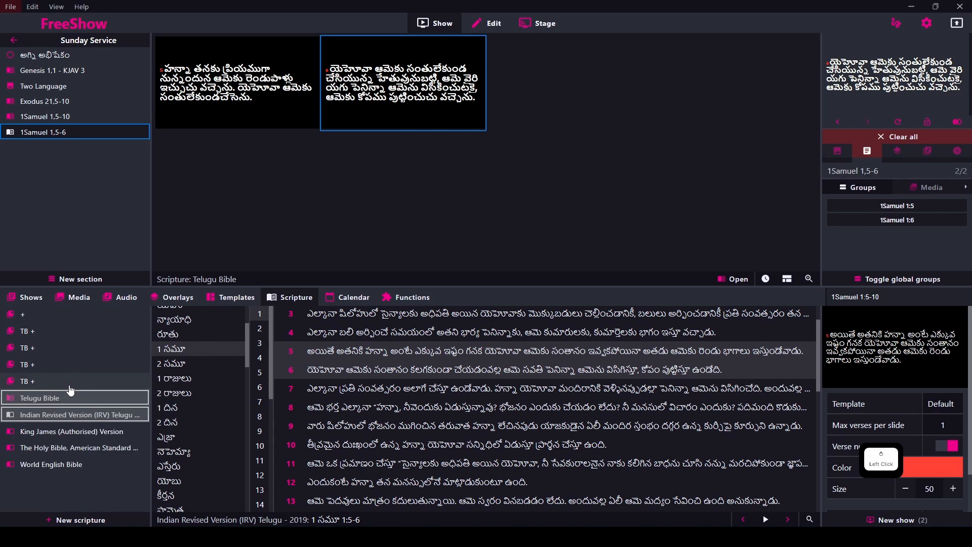
pyautogui.click(19, 381)
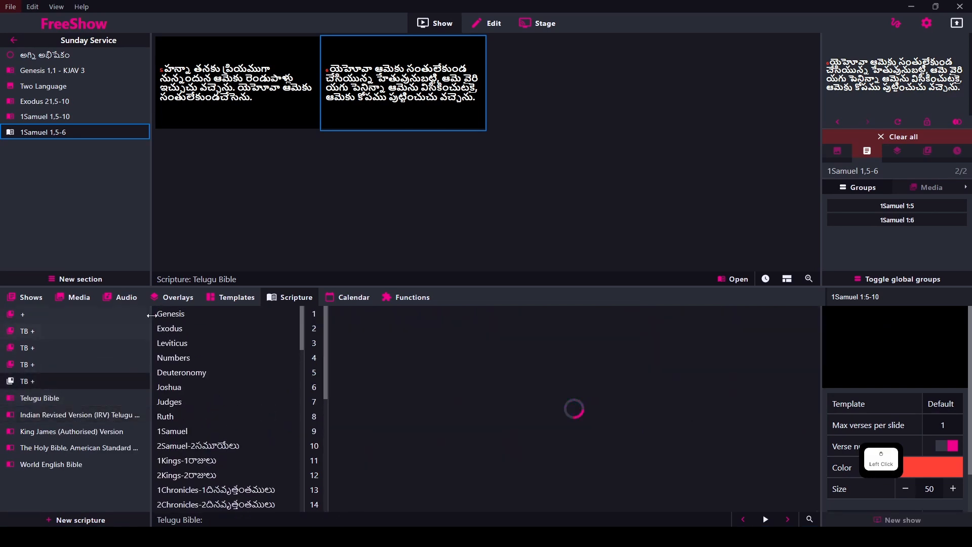
pyautogui.click(315, 312)
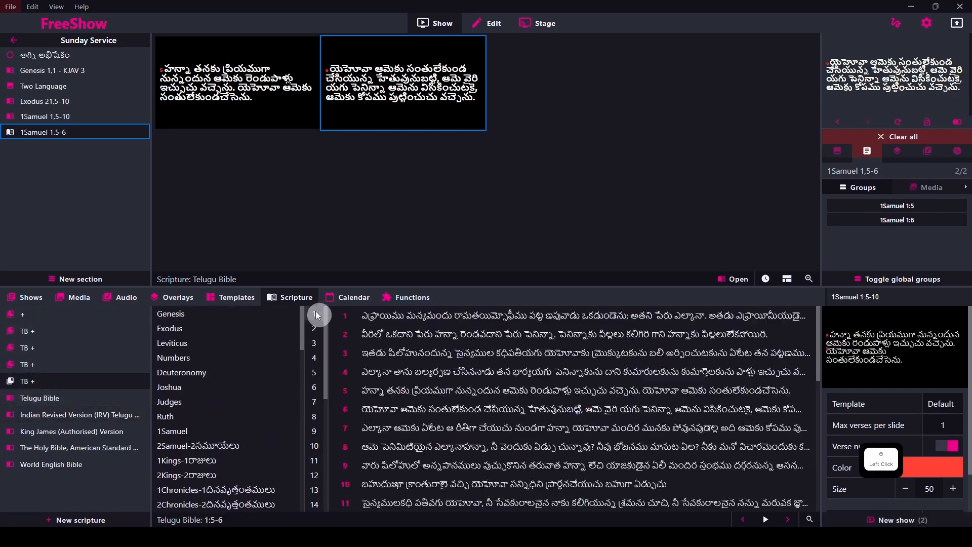
# Step: Select verse 1 of 1 Samuel chapter 1 in the collection and set the slide template to Scripture 2
pyautogui.click(384, 315)
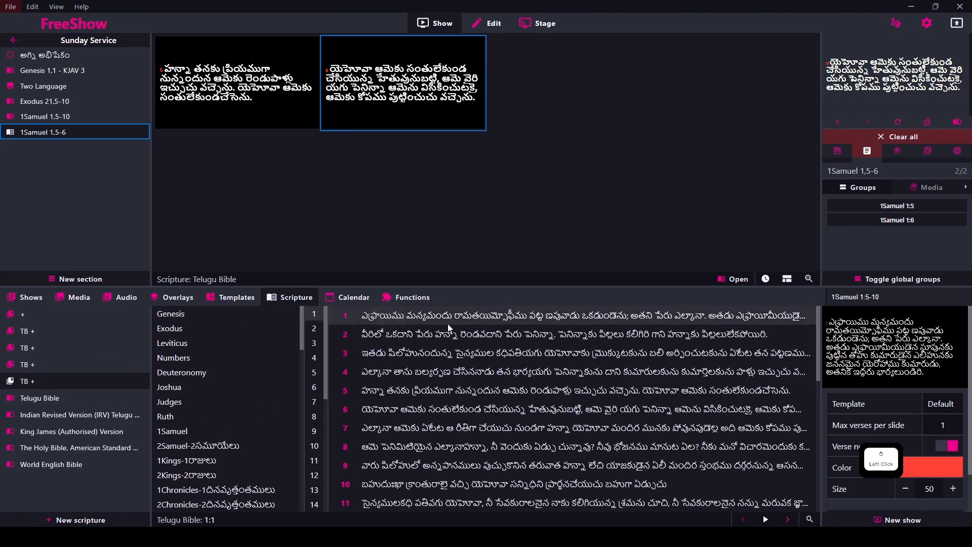
pyautogui.click(945, 405)
pyautogui.scroll(-3, 924, 408)
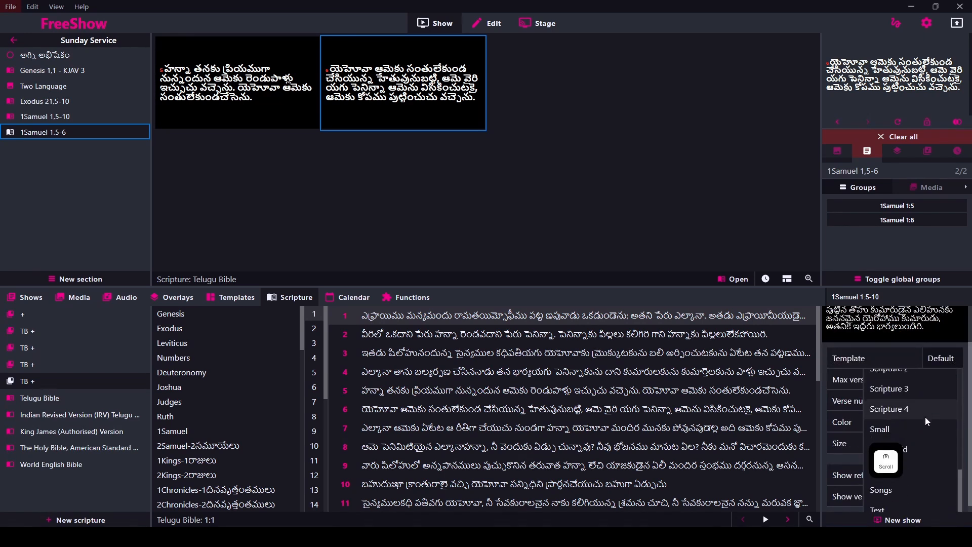
pyautogui.scroll(1, 924, 421)
pyautogui.click(912, 420)
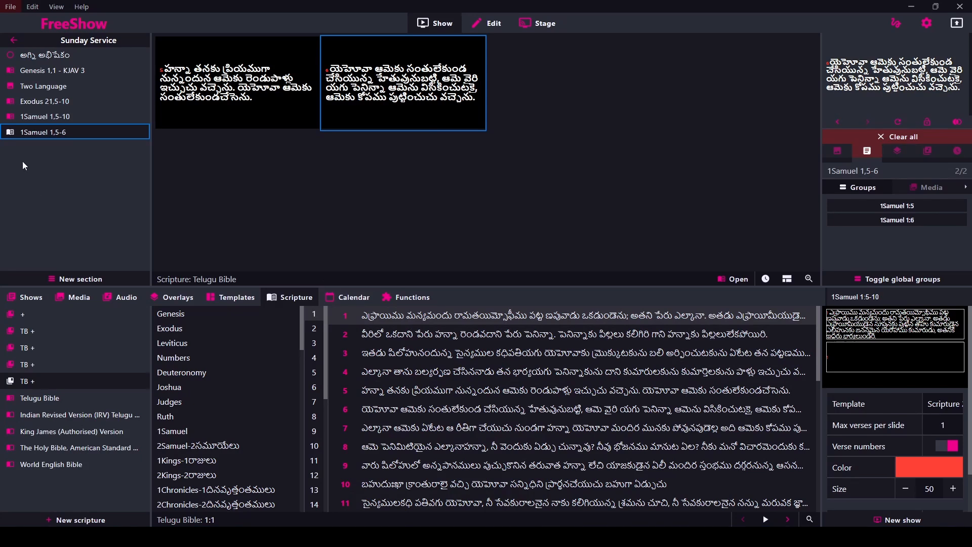
# Step: Output the Two Language image, clear the 1 Samuel slide from the output, and view the result in the enlarged preview
pyautogui.click(44, 86)
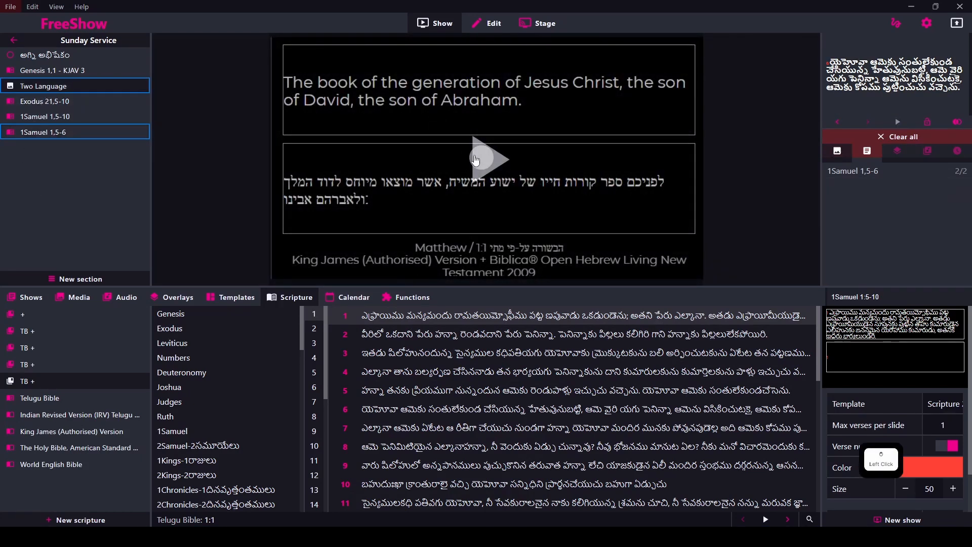
pyautogui.click(489, 159)
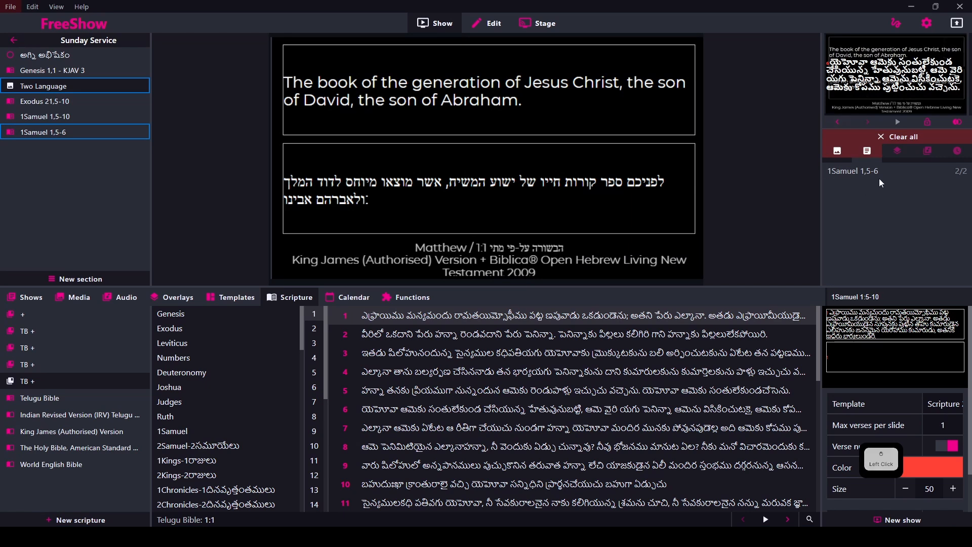
pyautogui.click(867, 125)
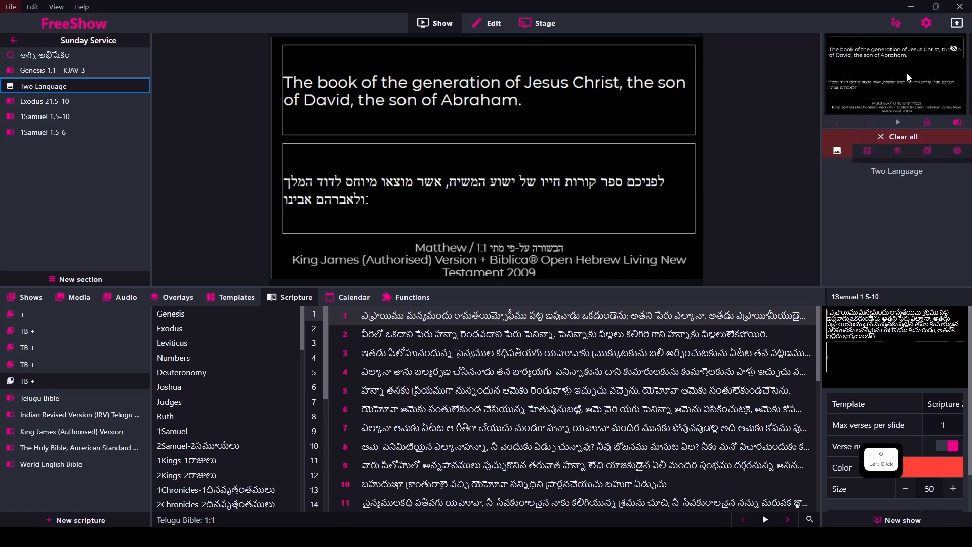
pyautogui.click(915, 66)
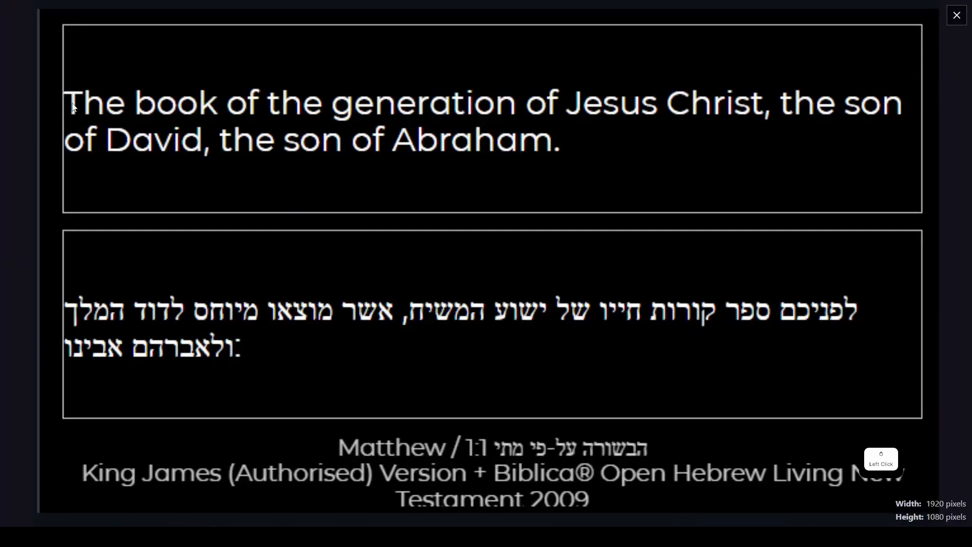